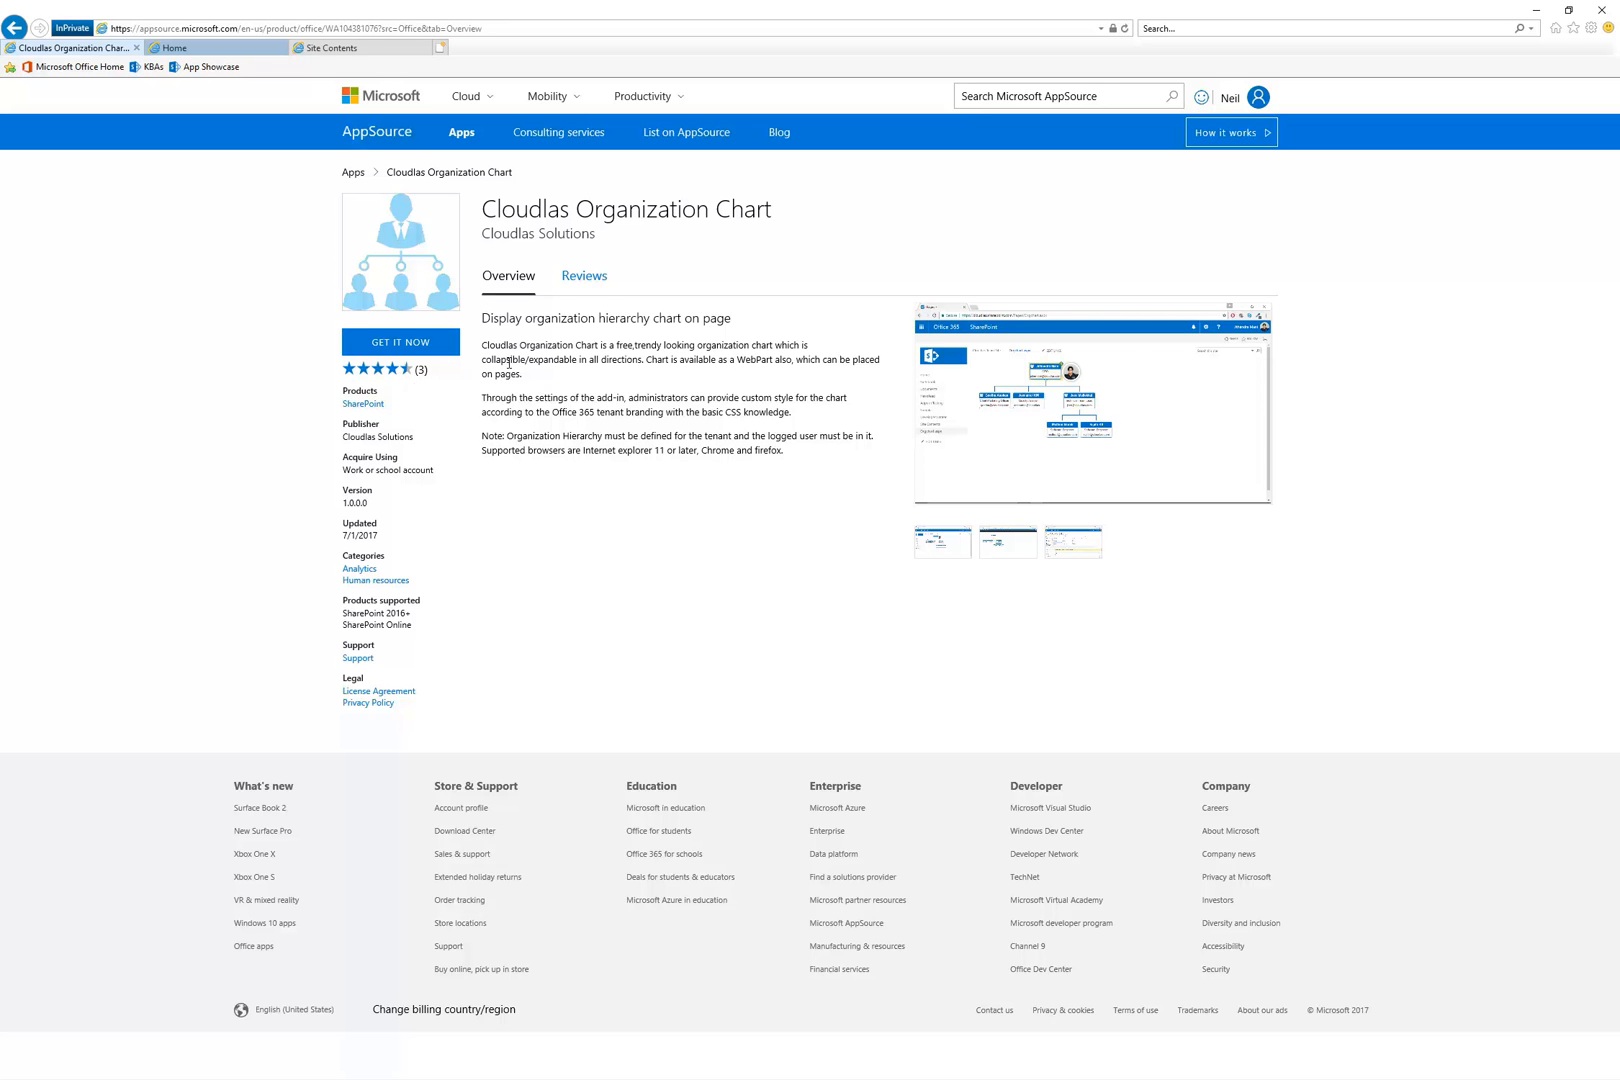
Read the reviews of the Cloudlas Organization Chart add-in, compare them with the overview, and return to the overview
click(580, 290)
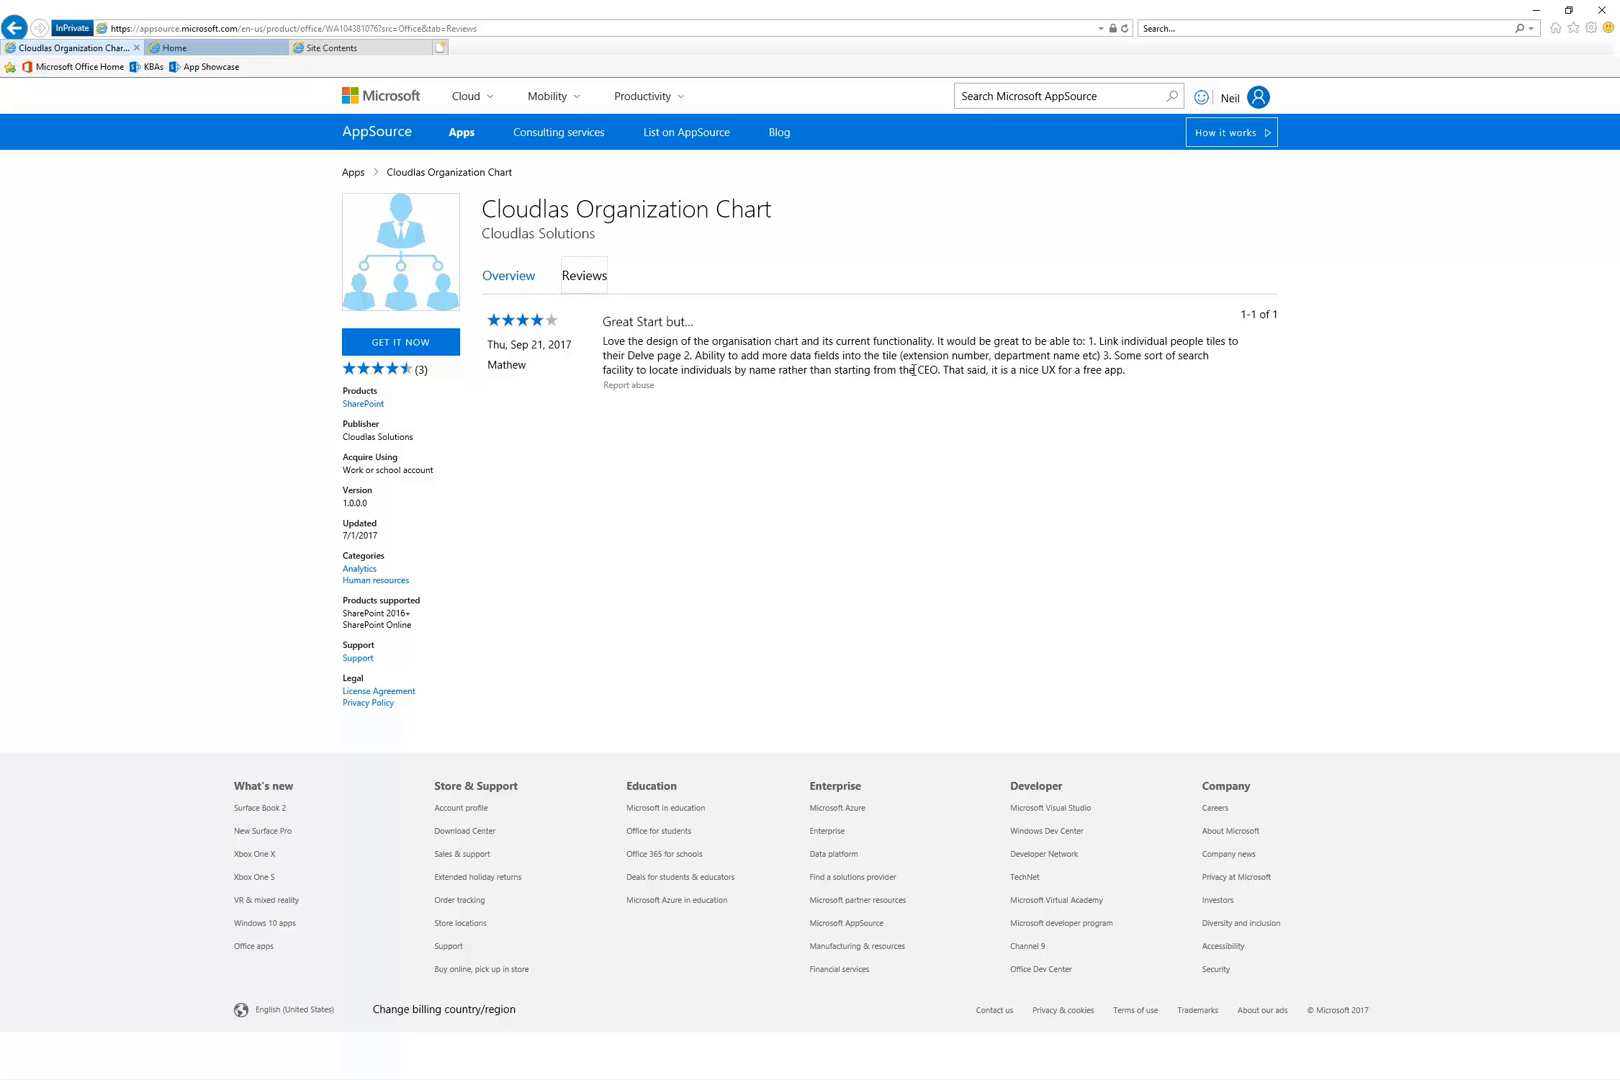
click(515, 276)
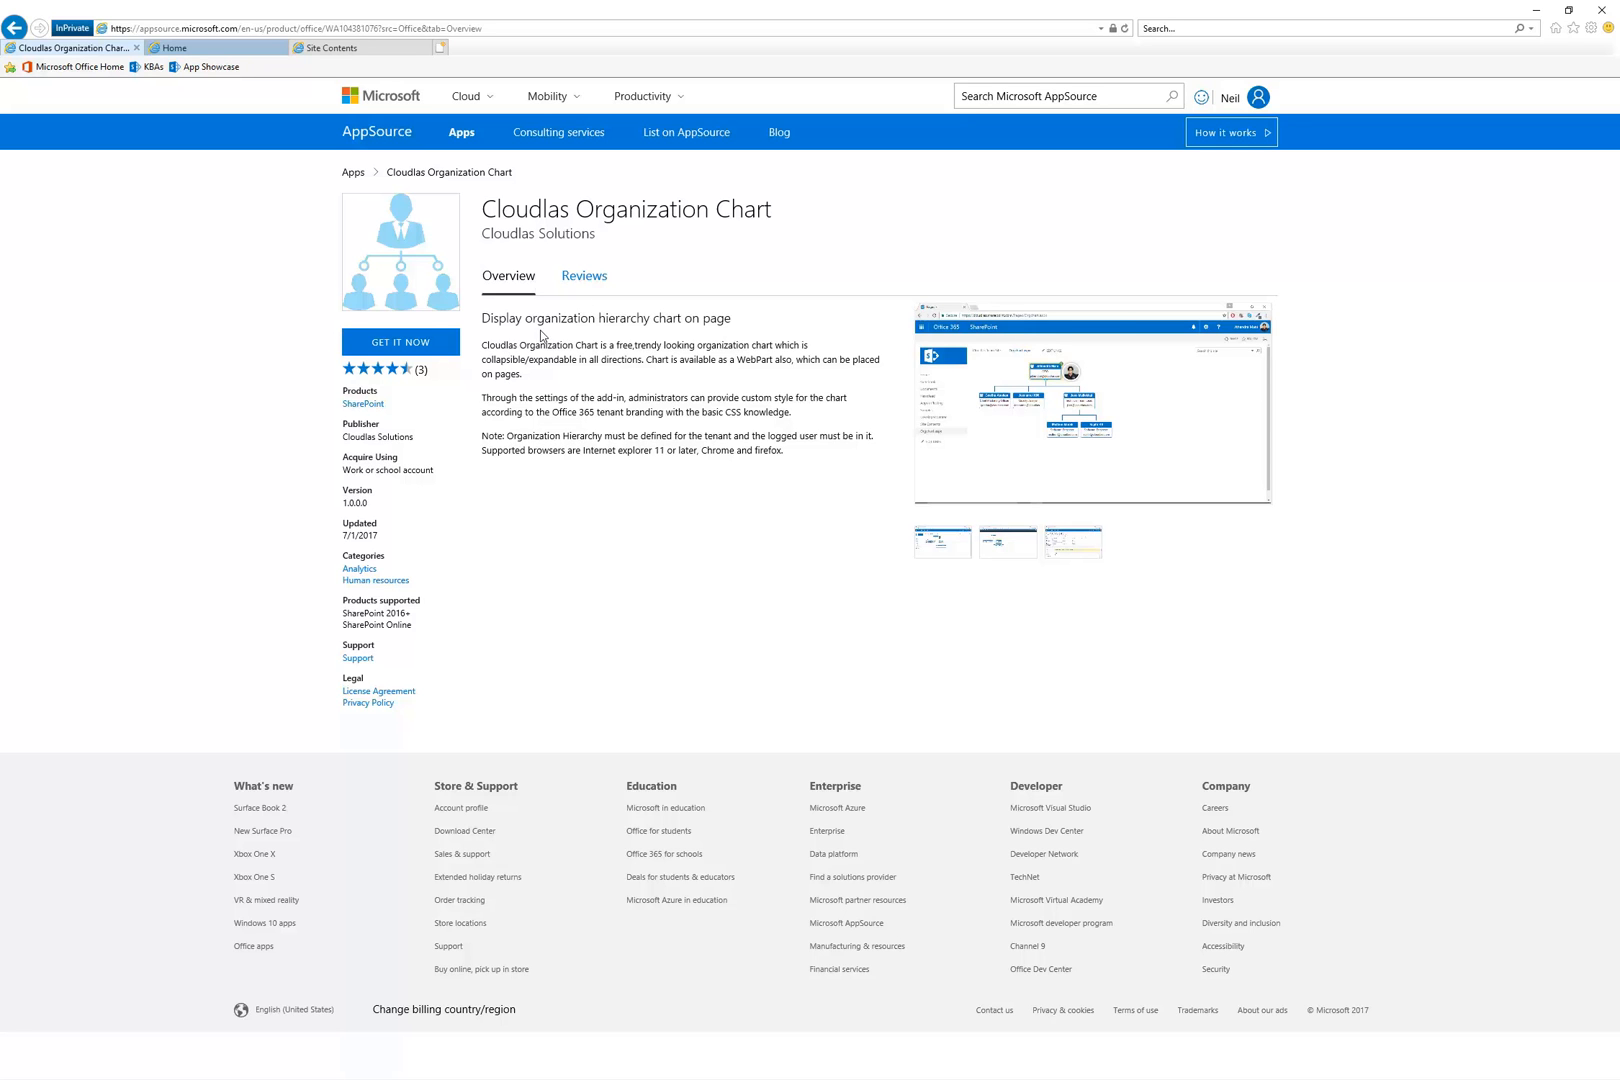
click(584, 276)
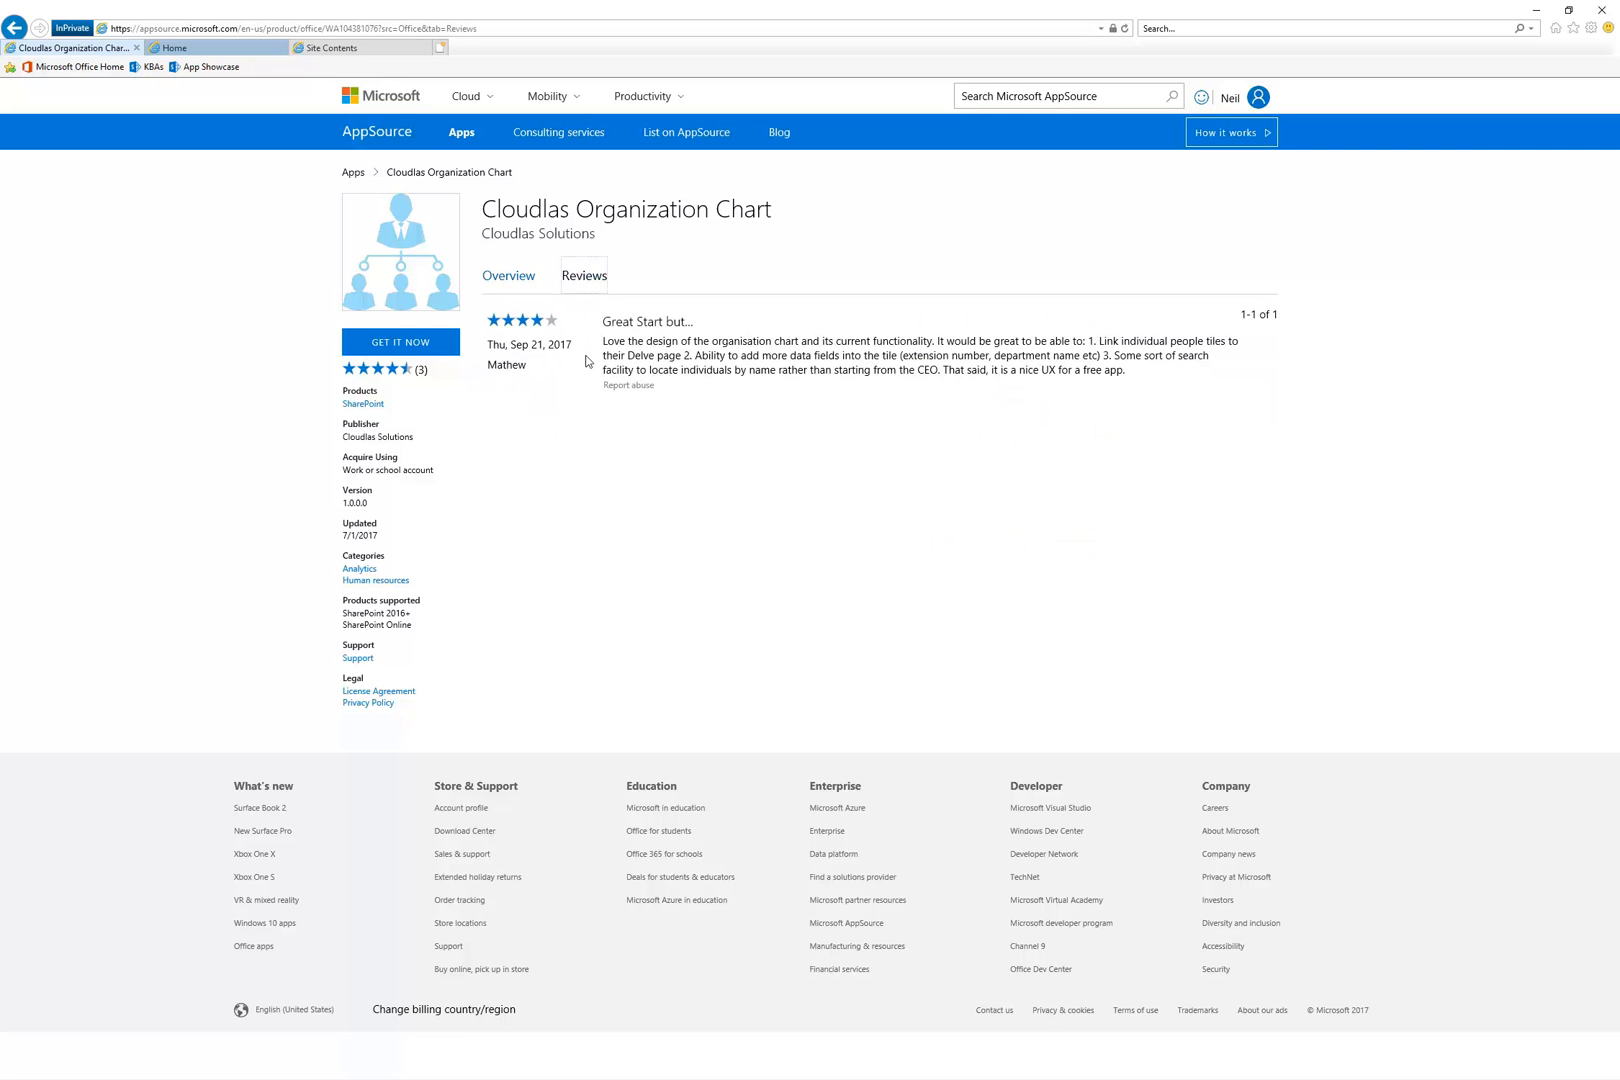
click(508, 276)
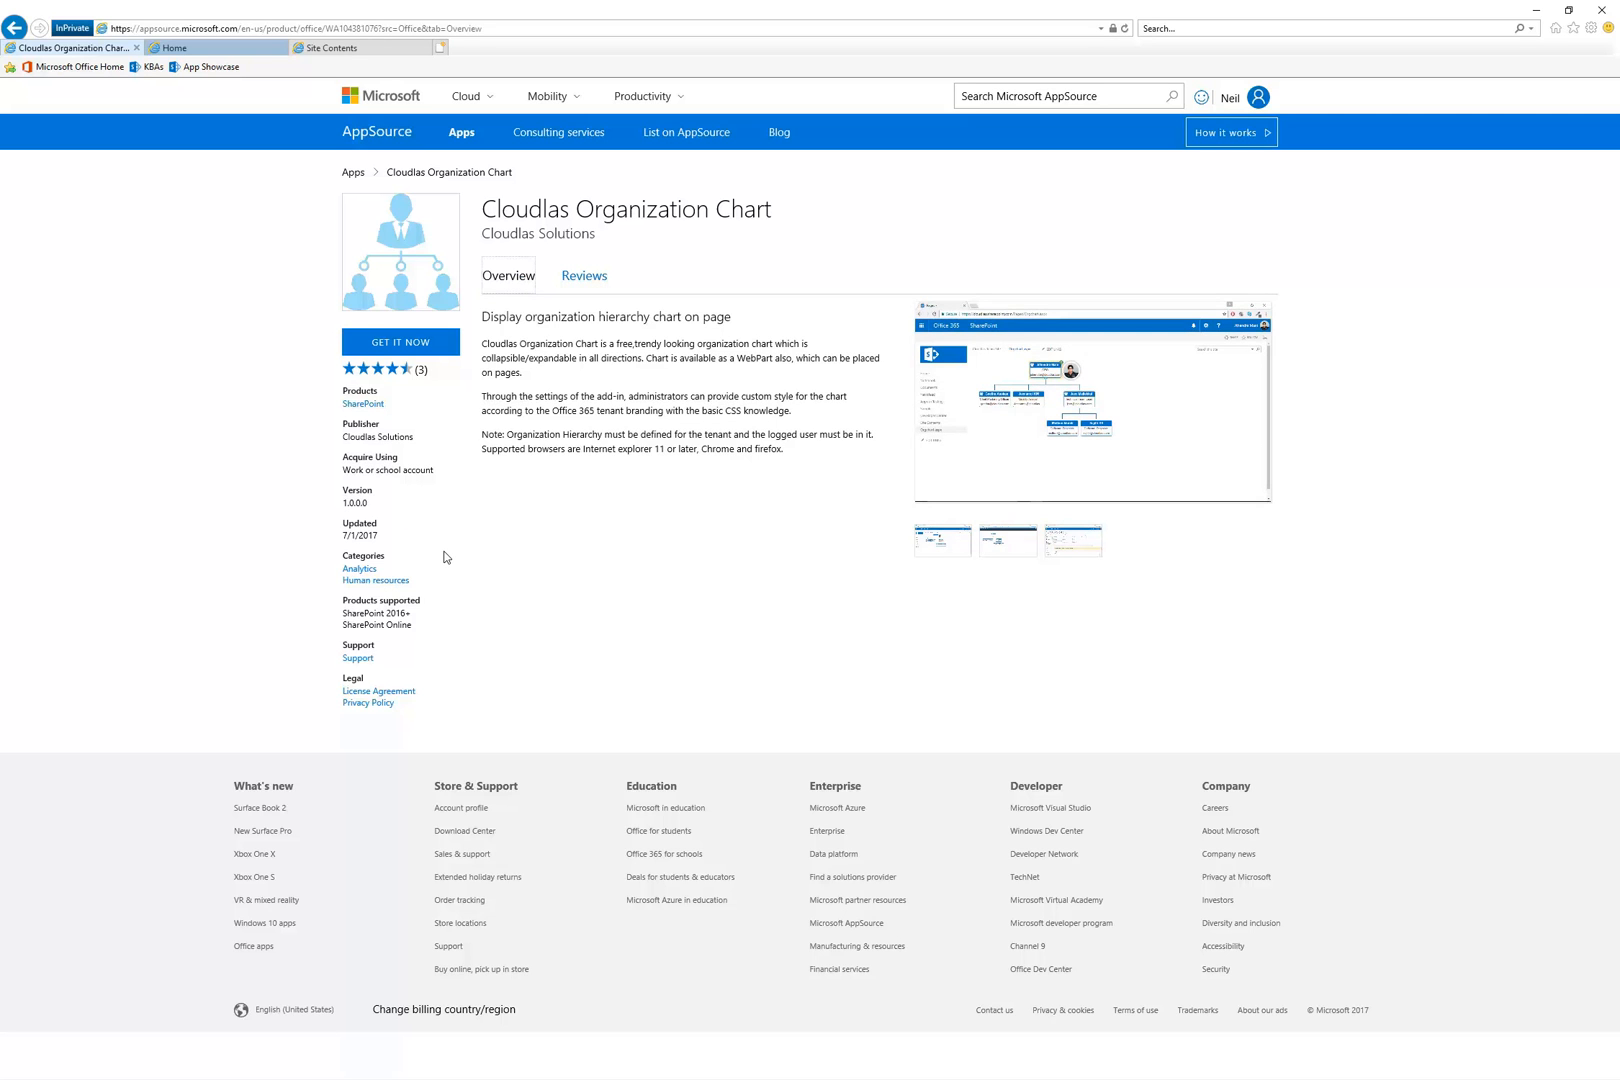
Examine the publisher's Cloudlas support website, including its About Us and Products sections, and close it
click(359, 662)
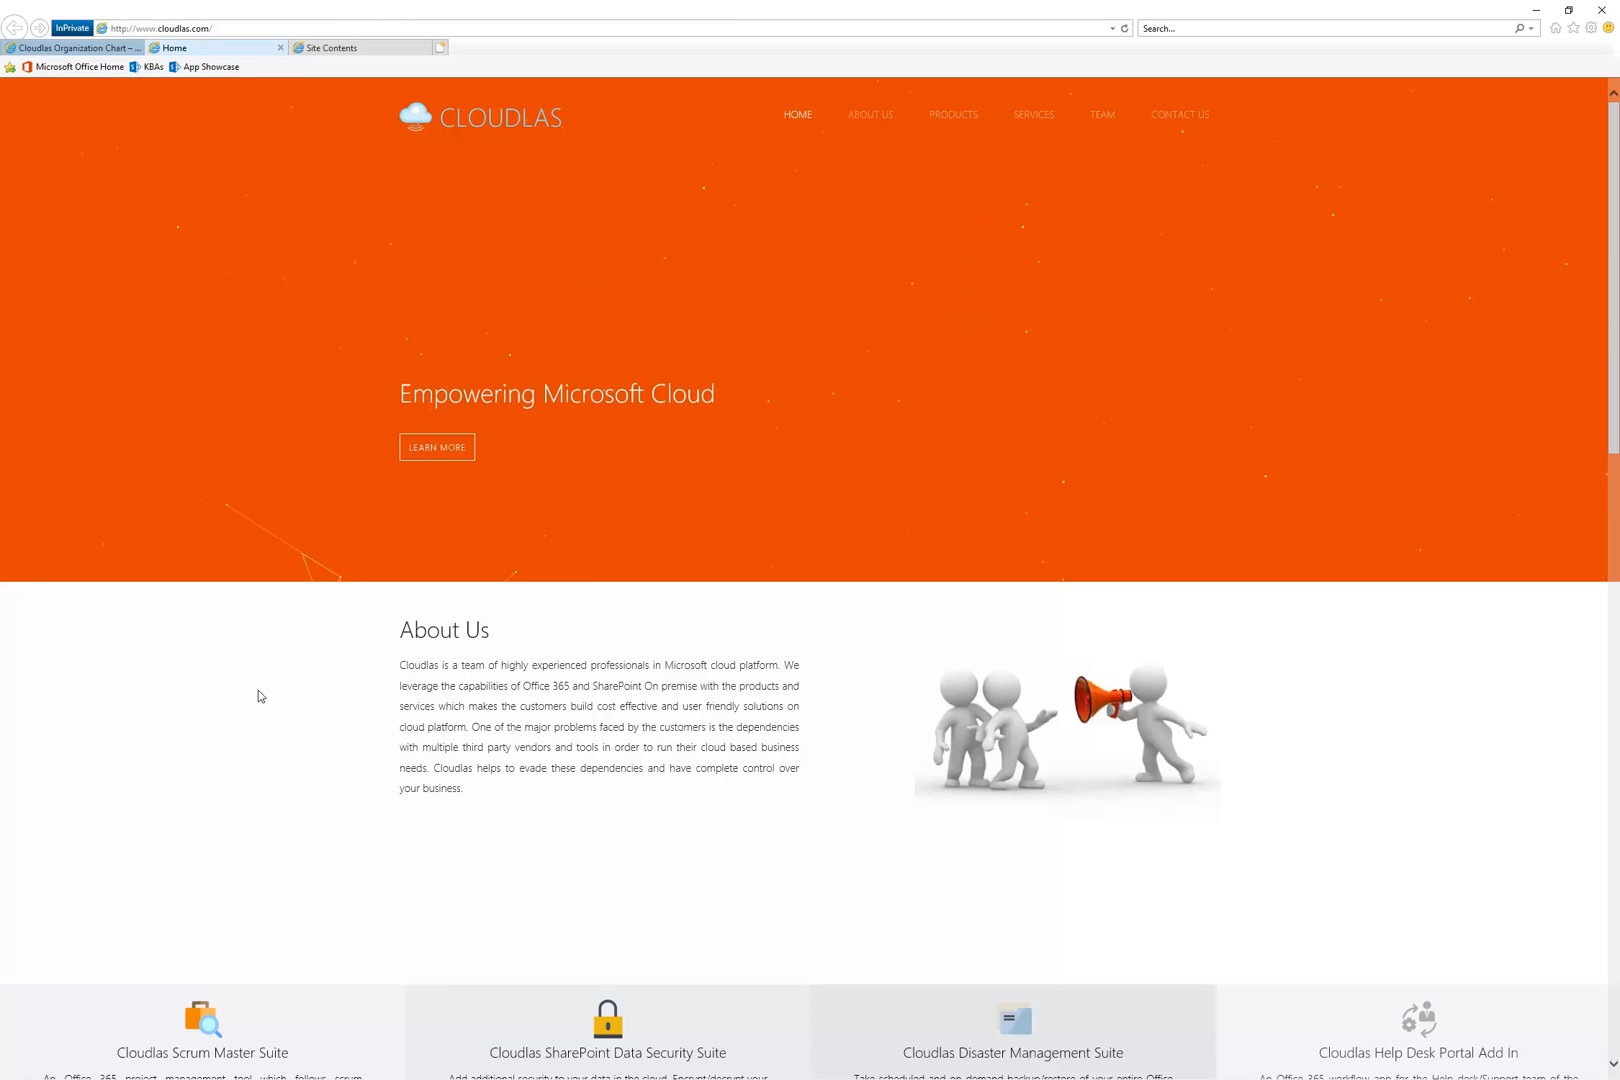
scroll(265, 706, down, 5)
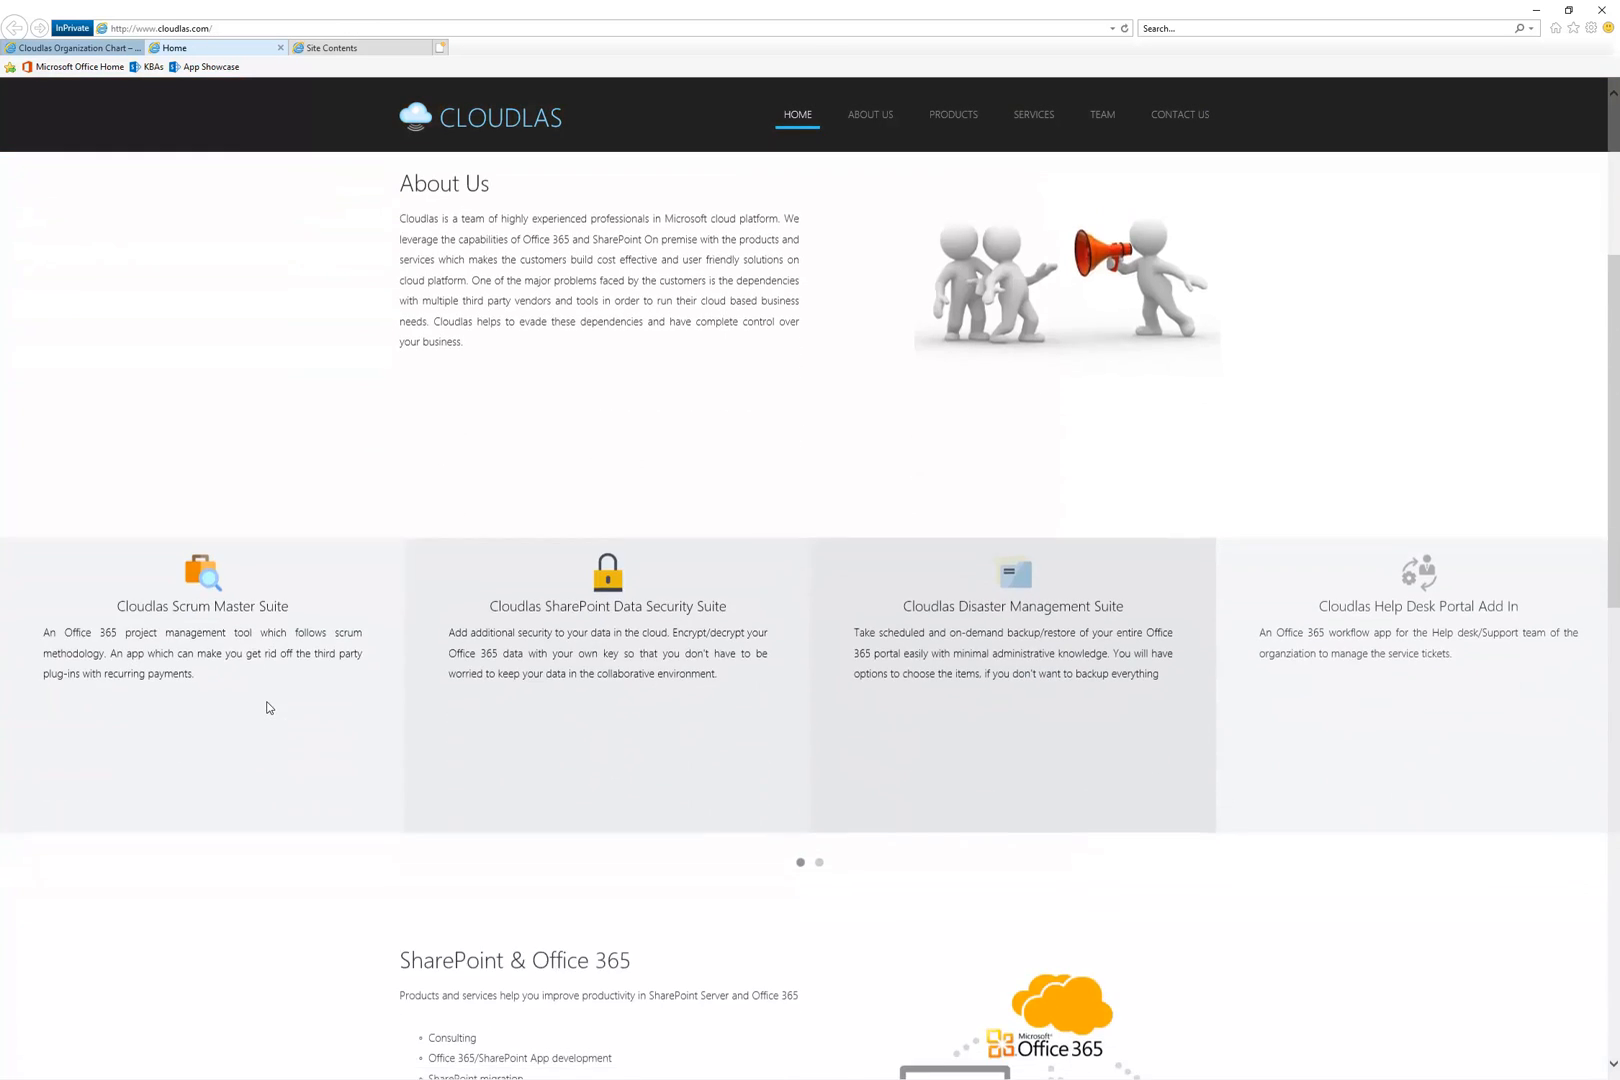
scroll(266, 709, down, 2)
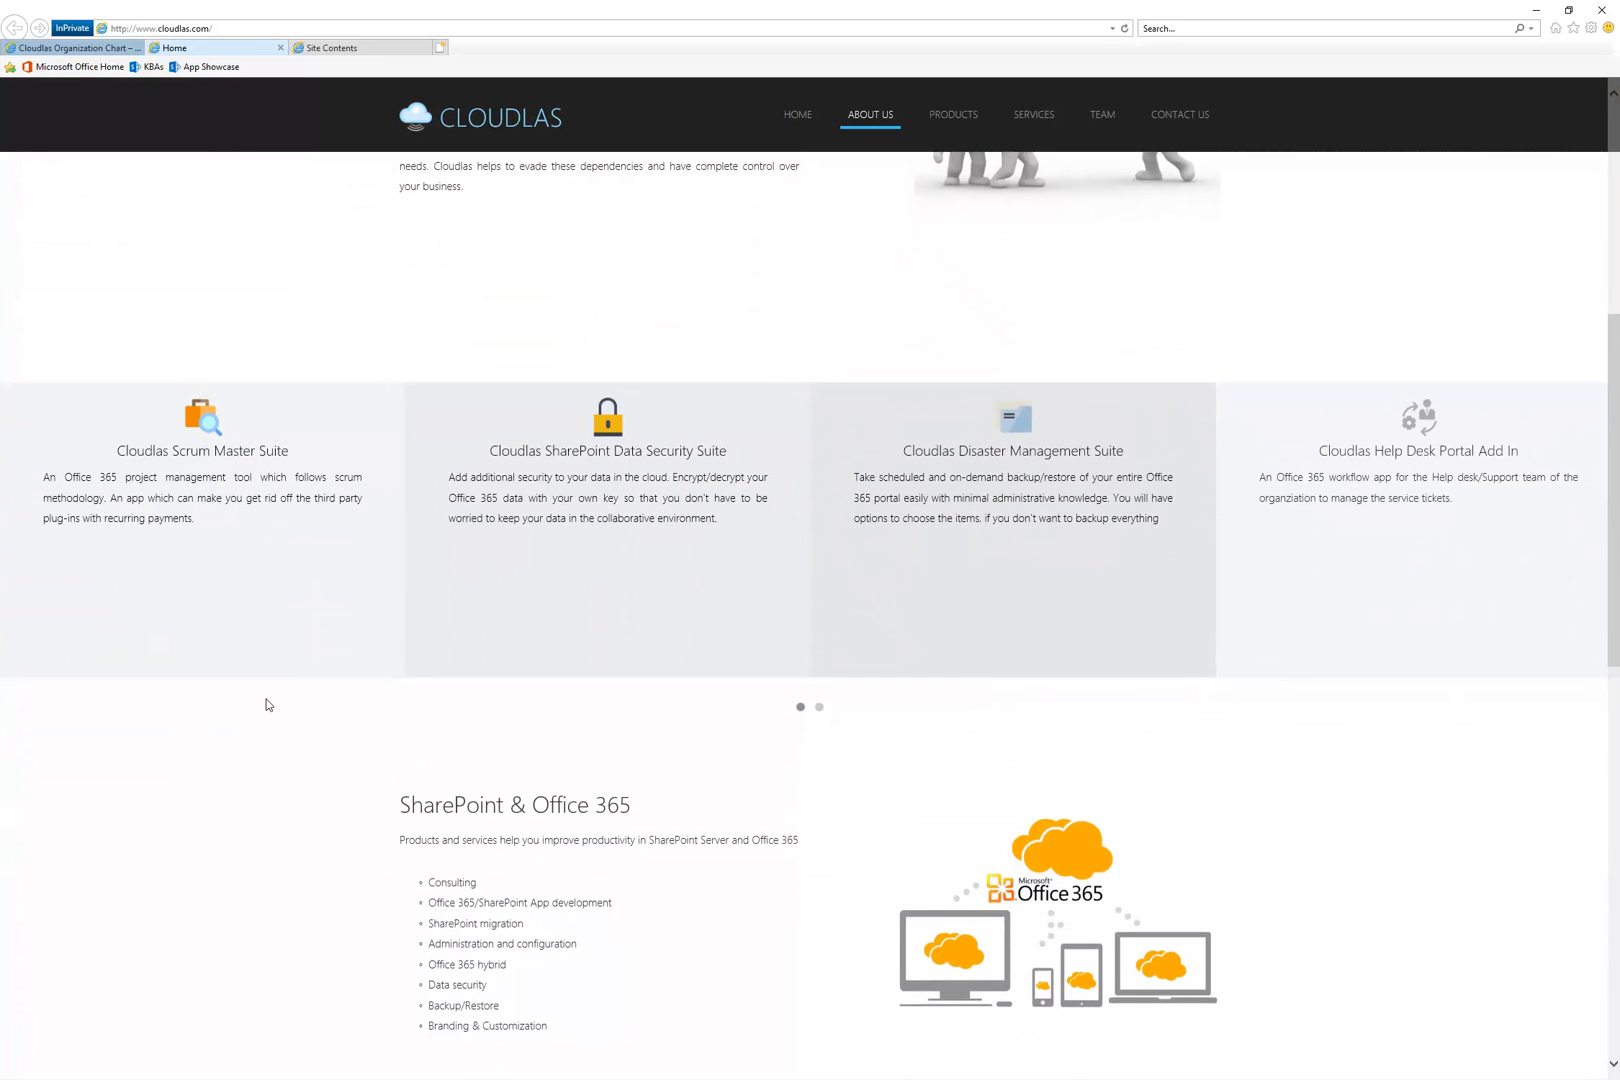
scroll(264, 706, up, 6)
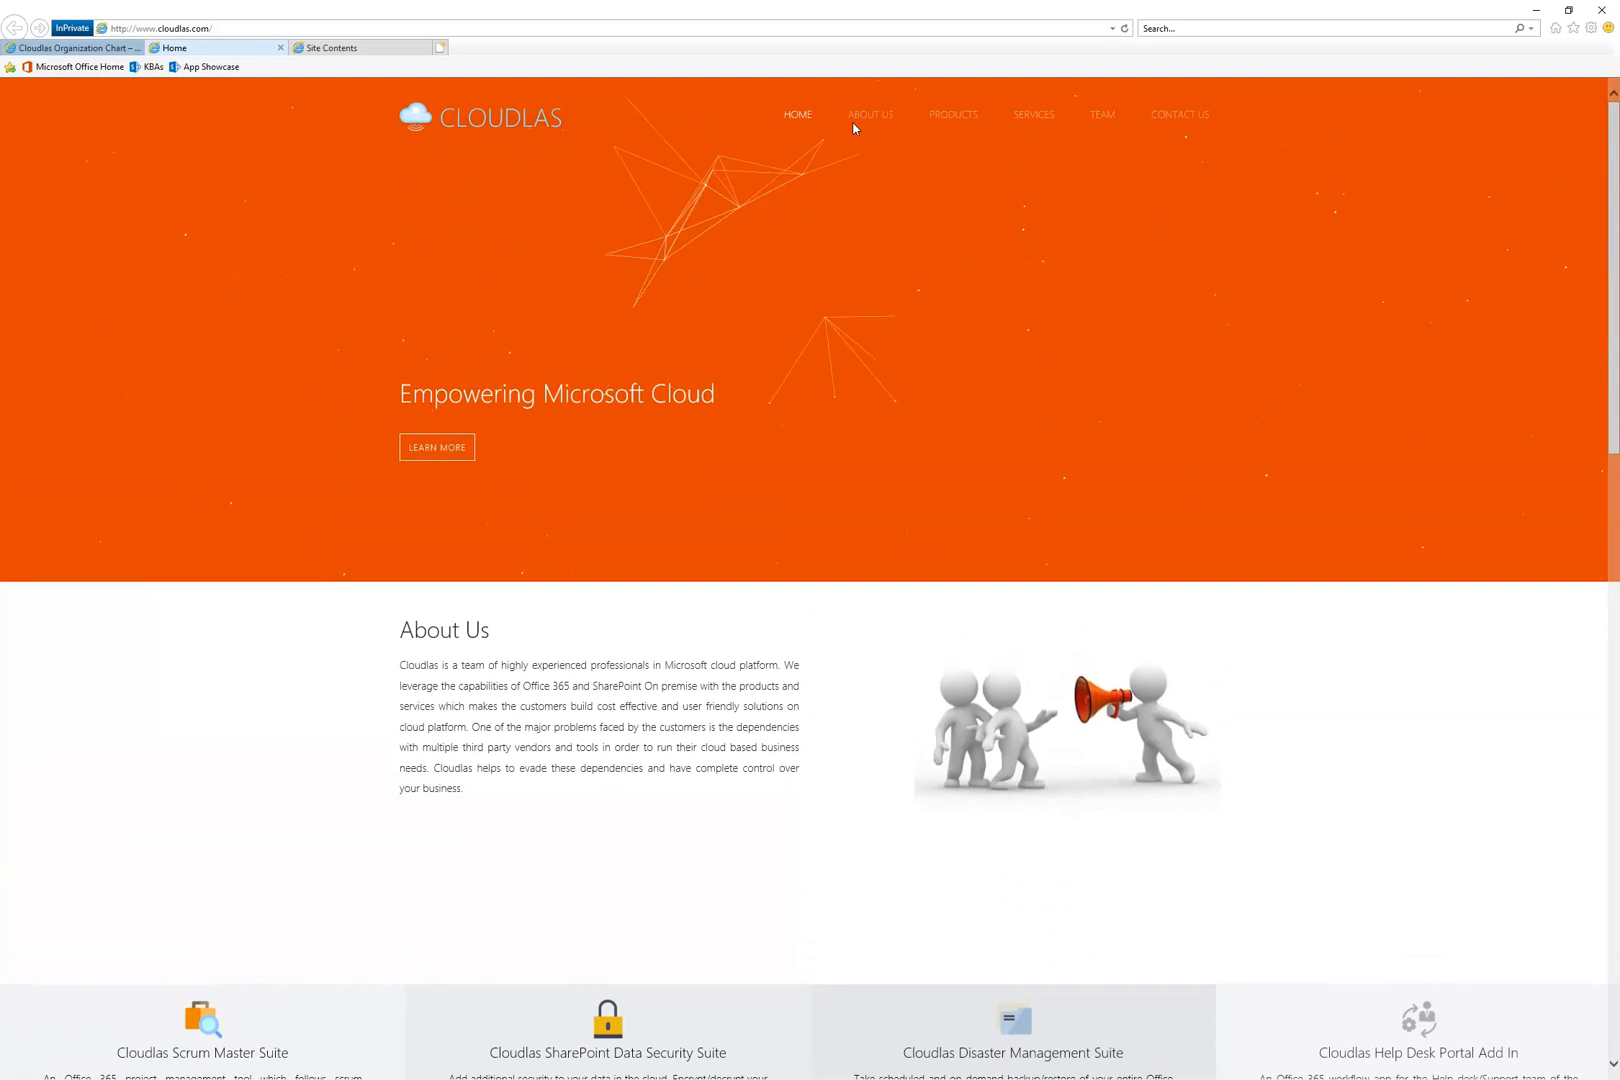
click(954, 116)
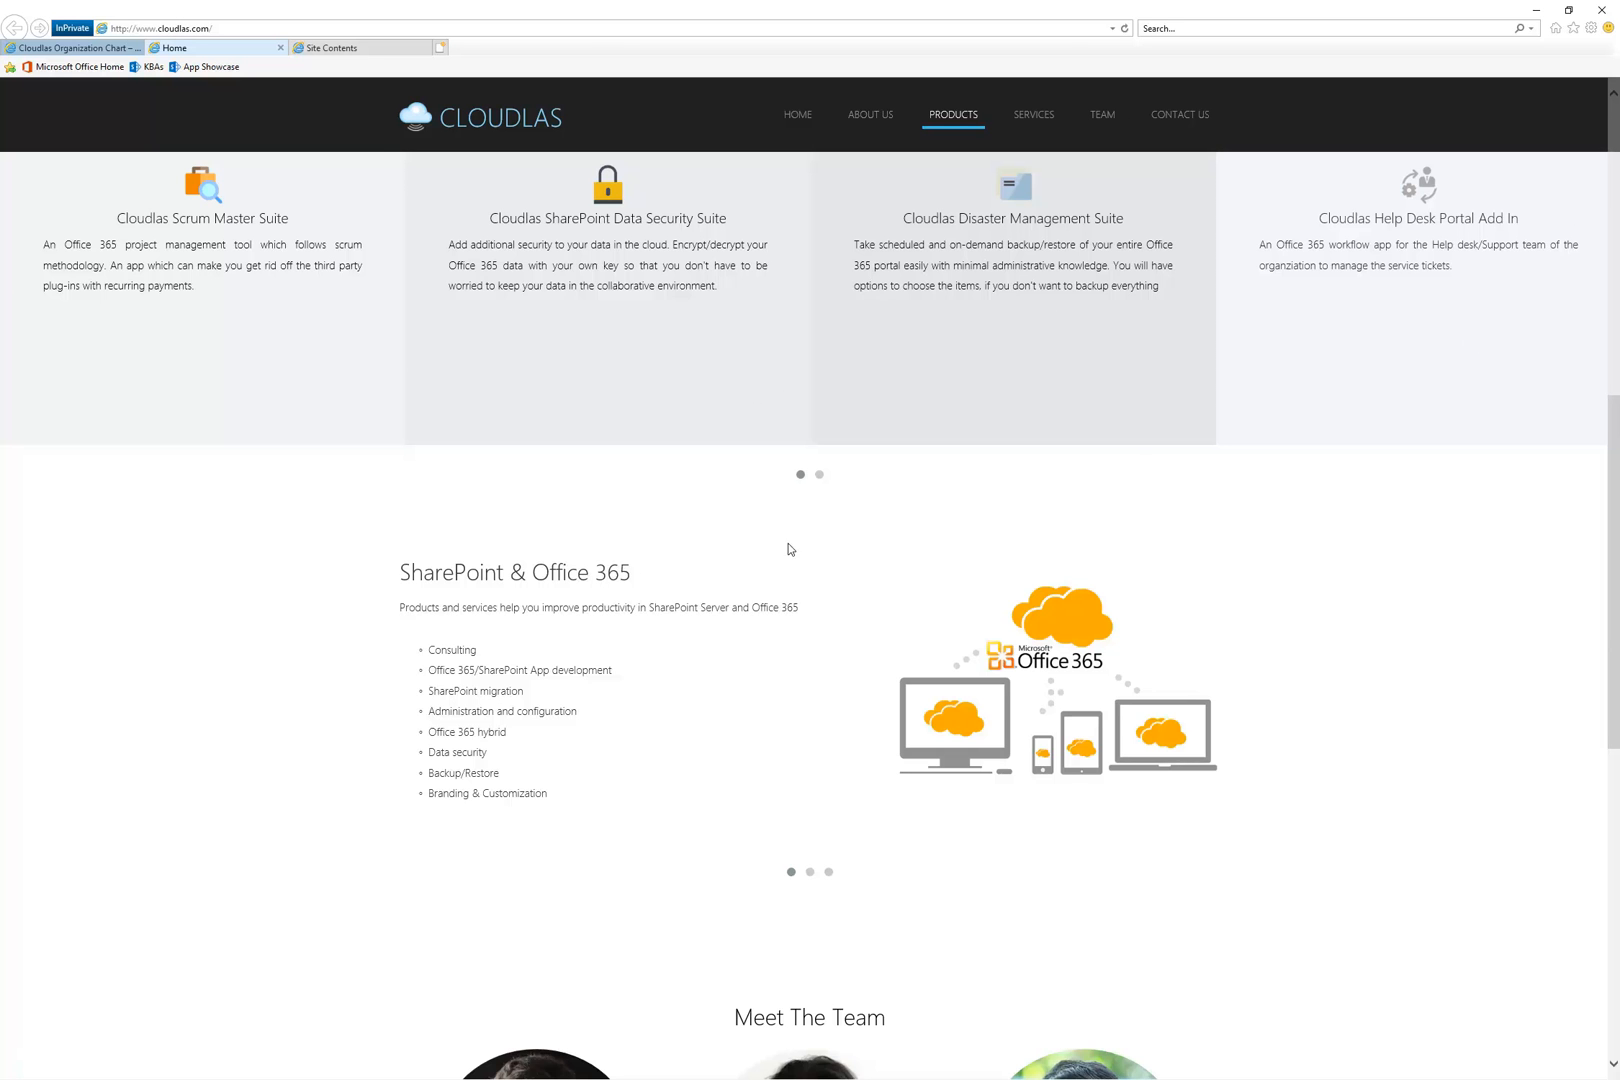
scroll(926, 389, up, 5)
scroll(926, 389, up, 3)
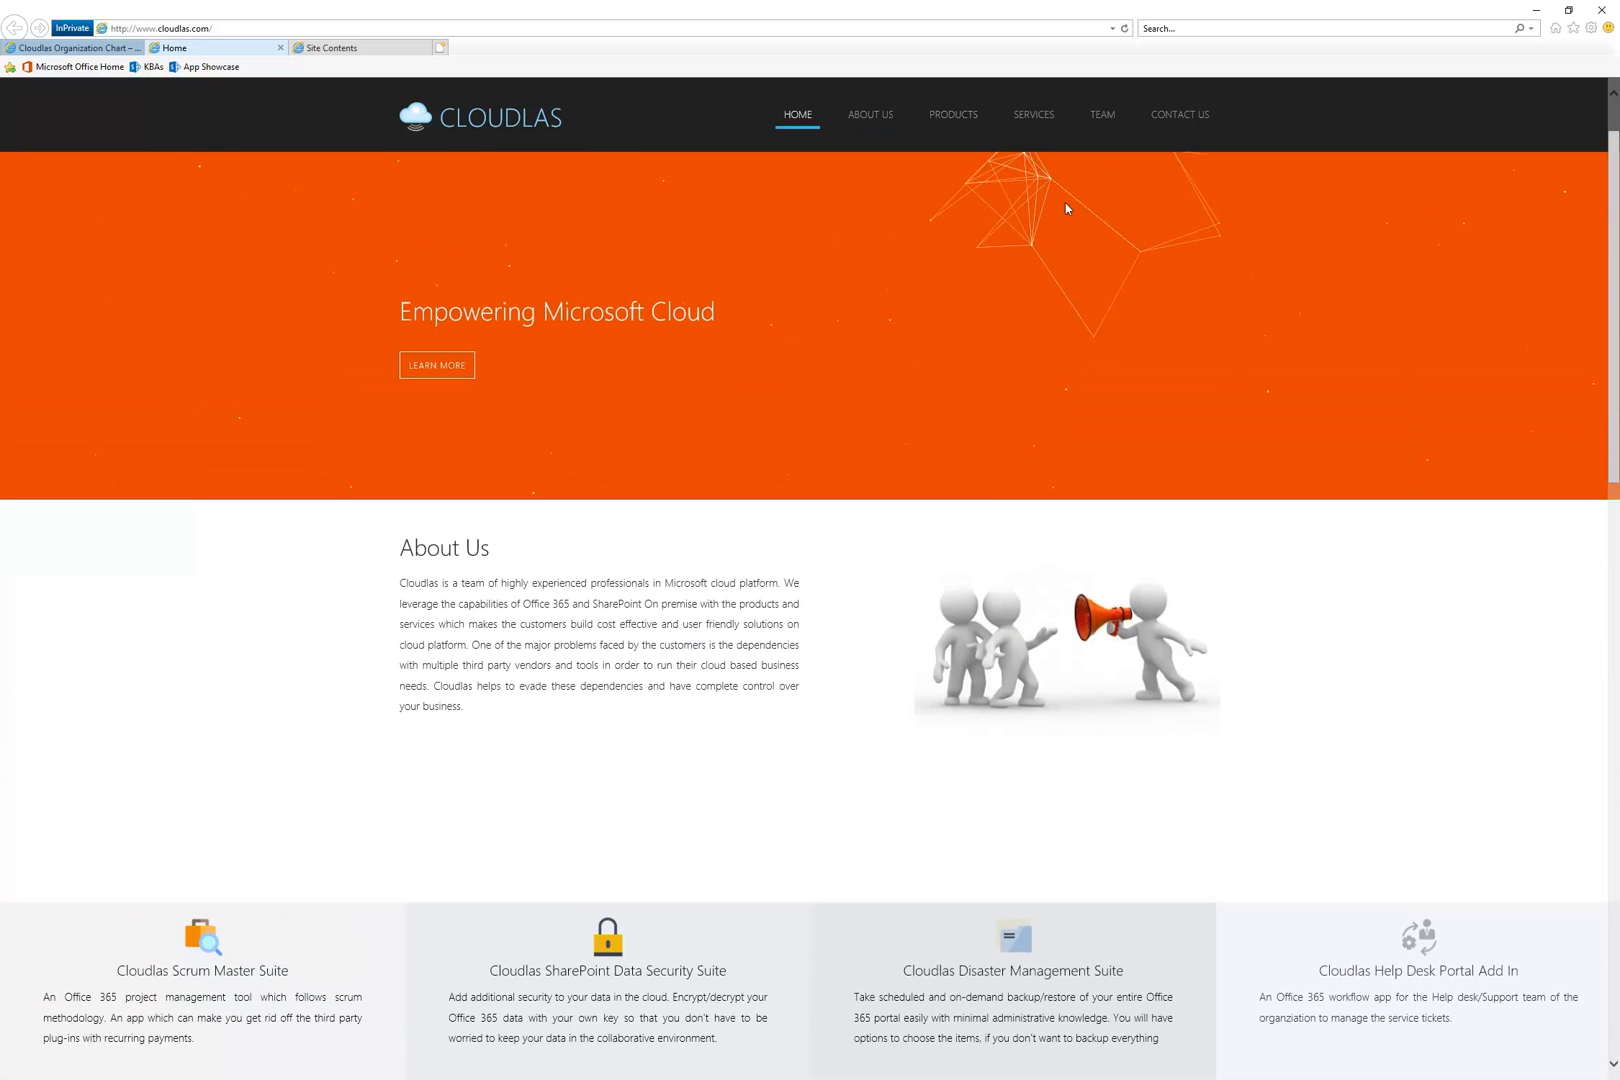
click(281, 48)
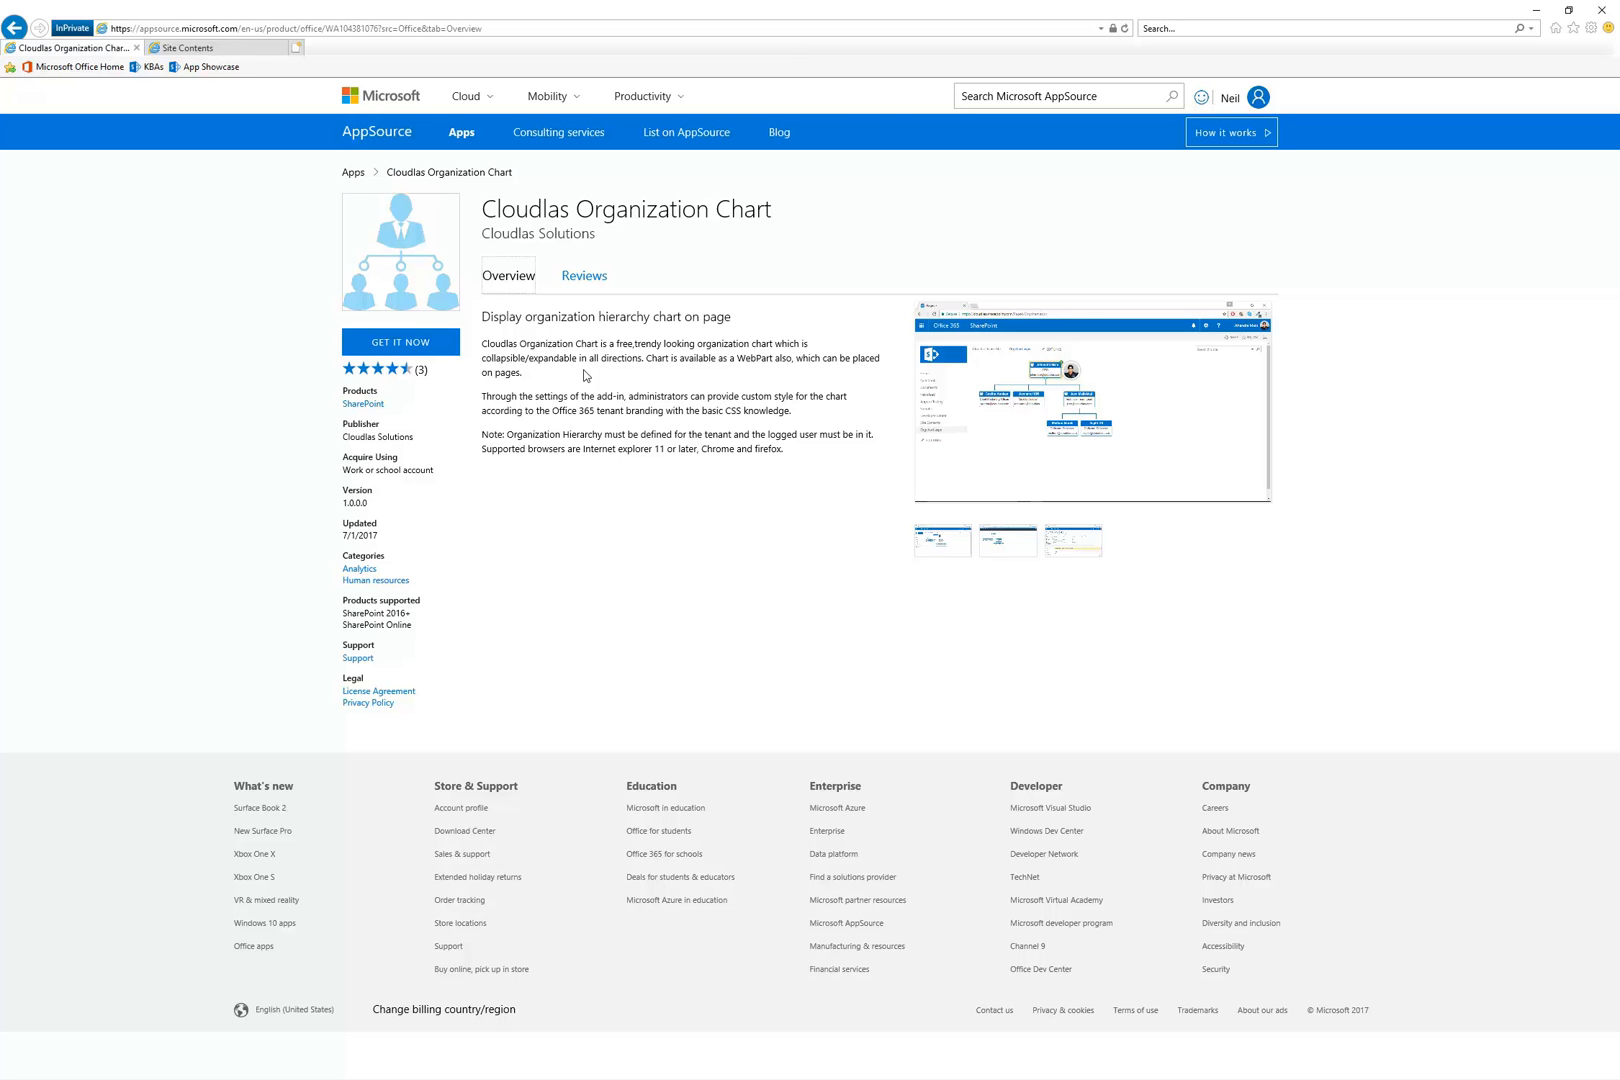
Read the add-in's description, highlighting the passages on collapsible directions, custom styling, hierarchy requirements and supported browsers
drag(482, 357, 642, 358)
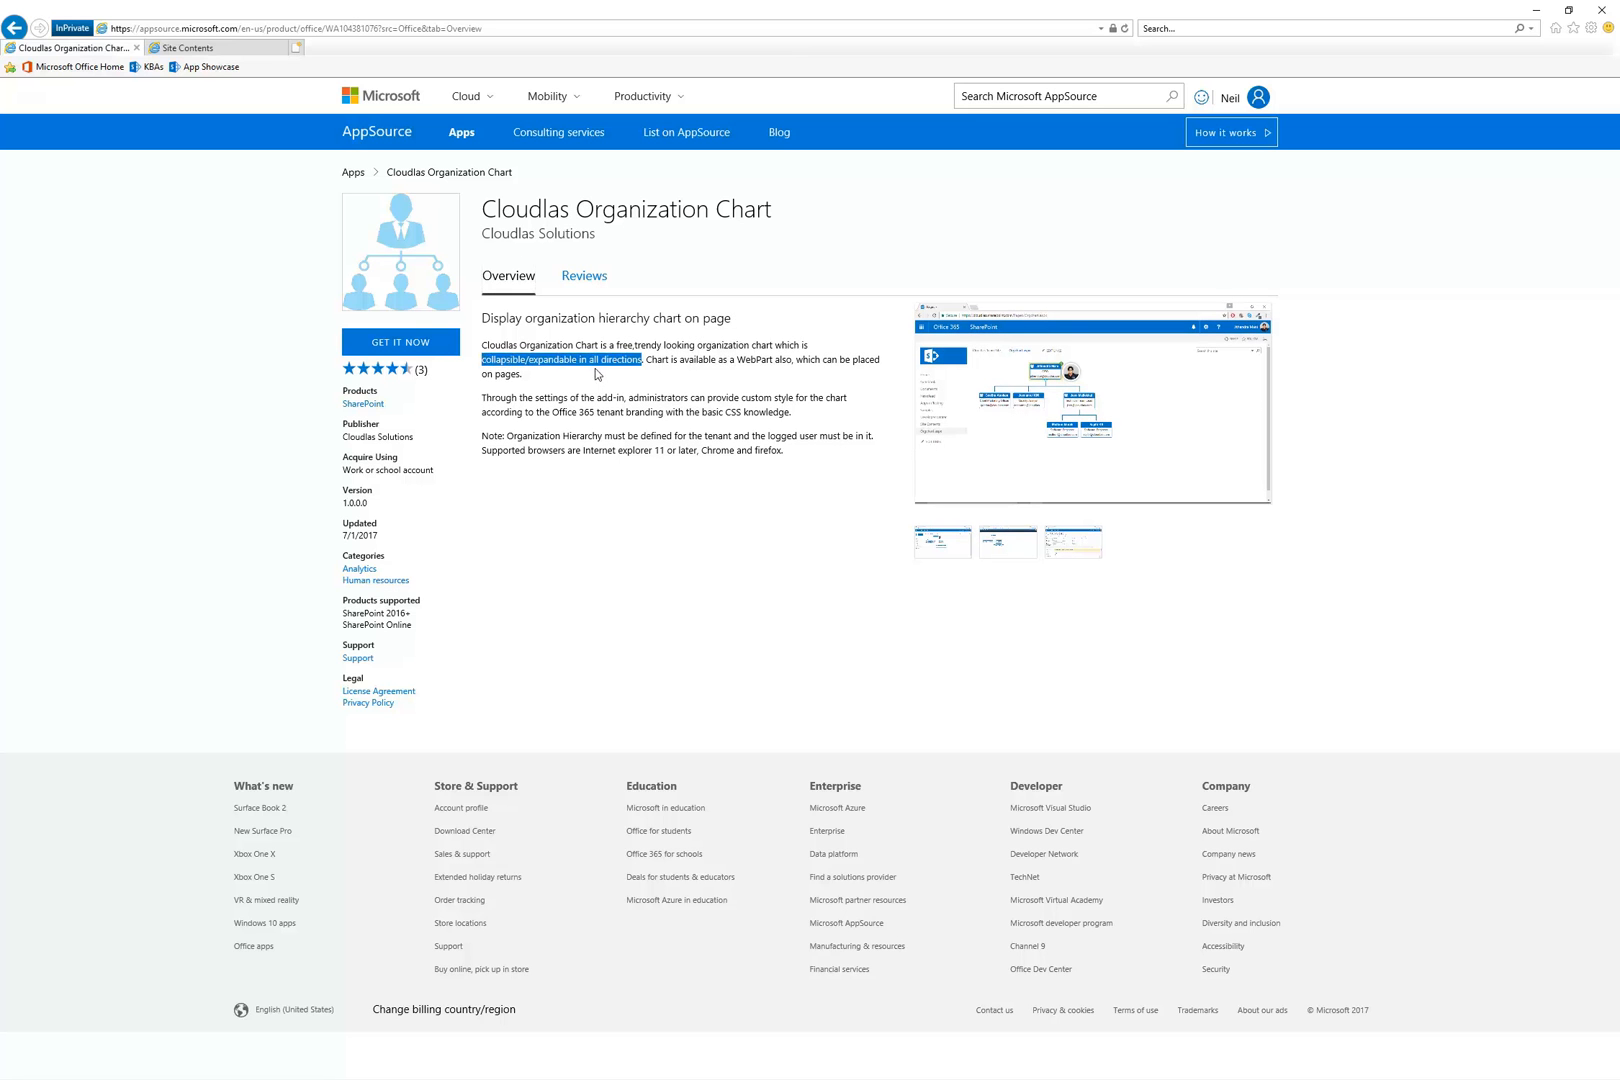
click(729, 360)
drag(796, 412, 522, 403)
click(524, 403)
drag(786, 456, 582, 440)
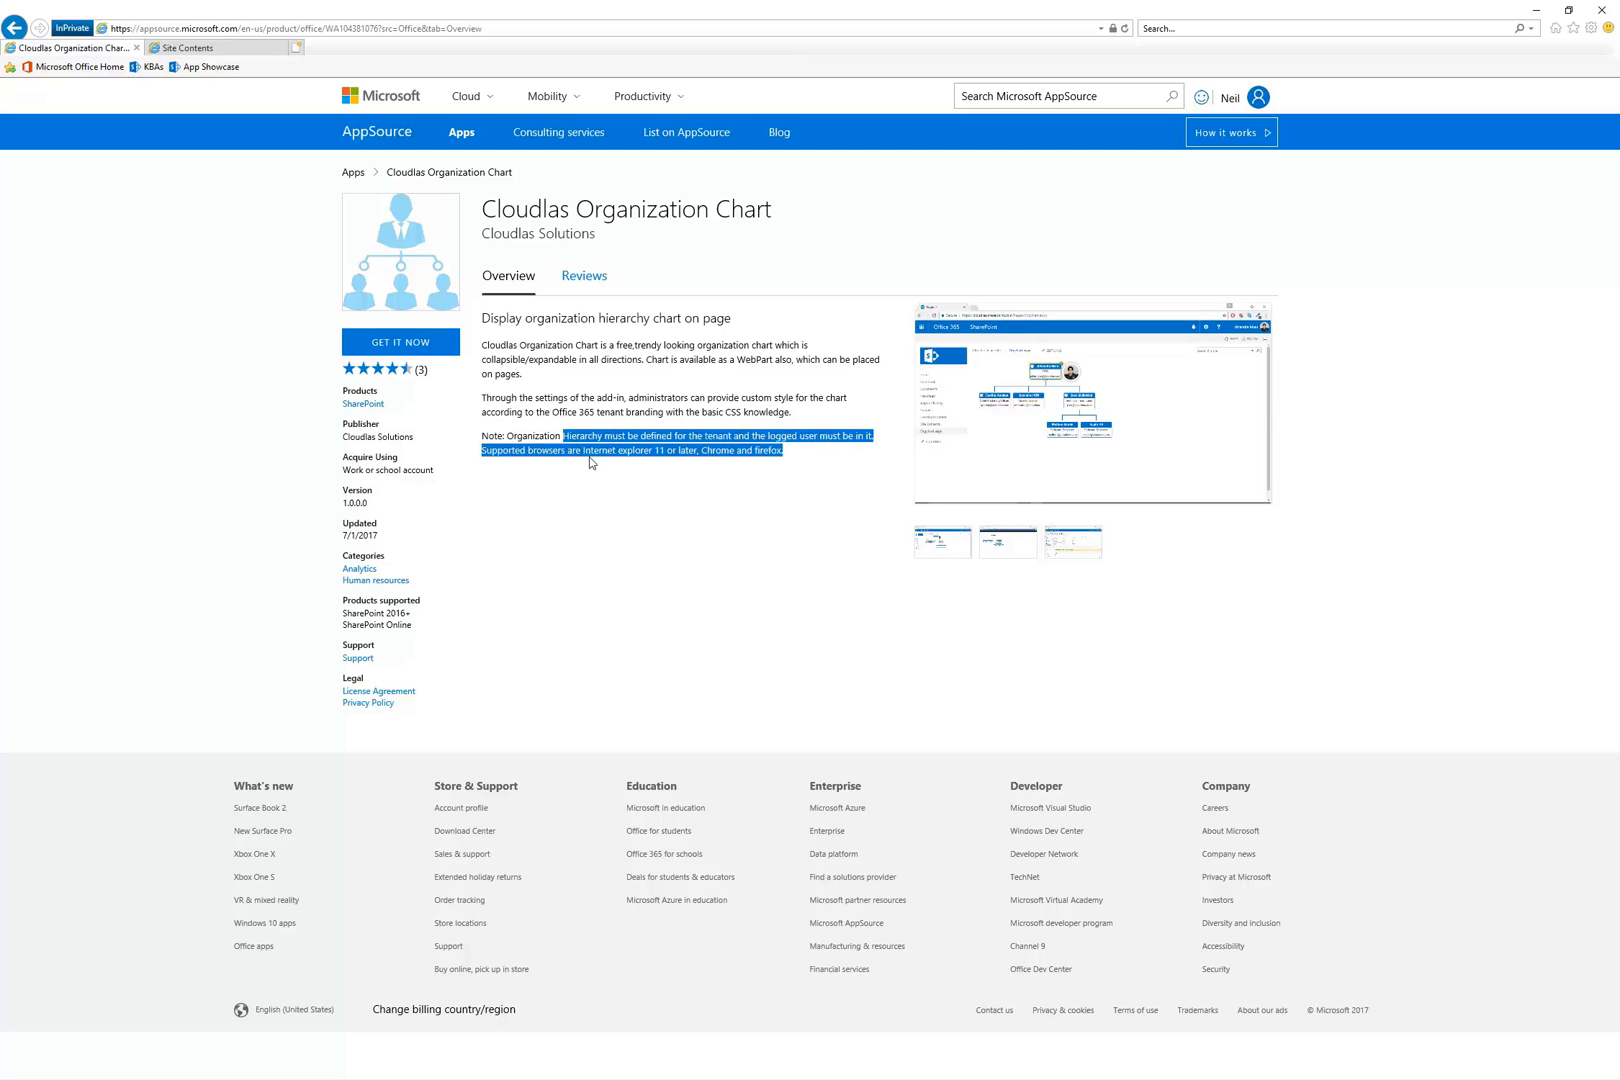
click(601, 457)
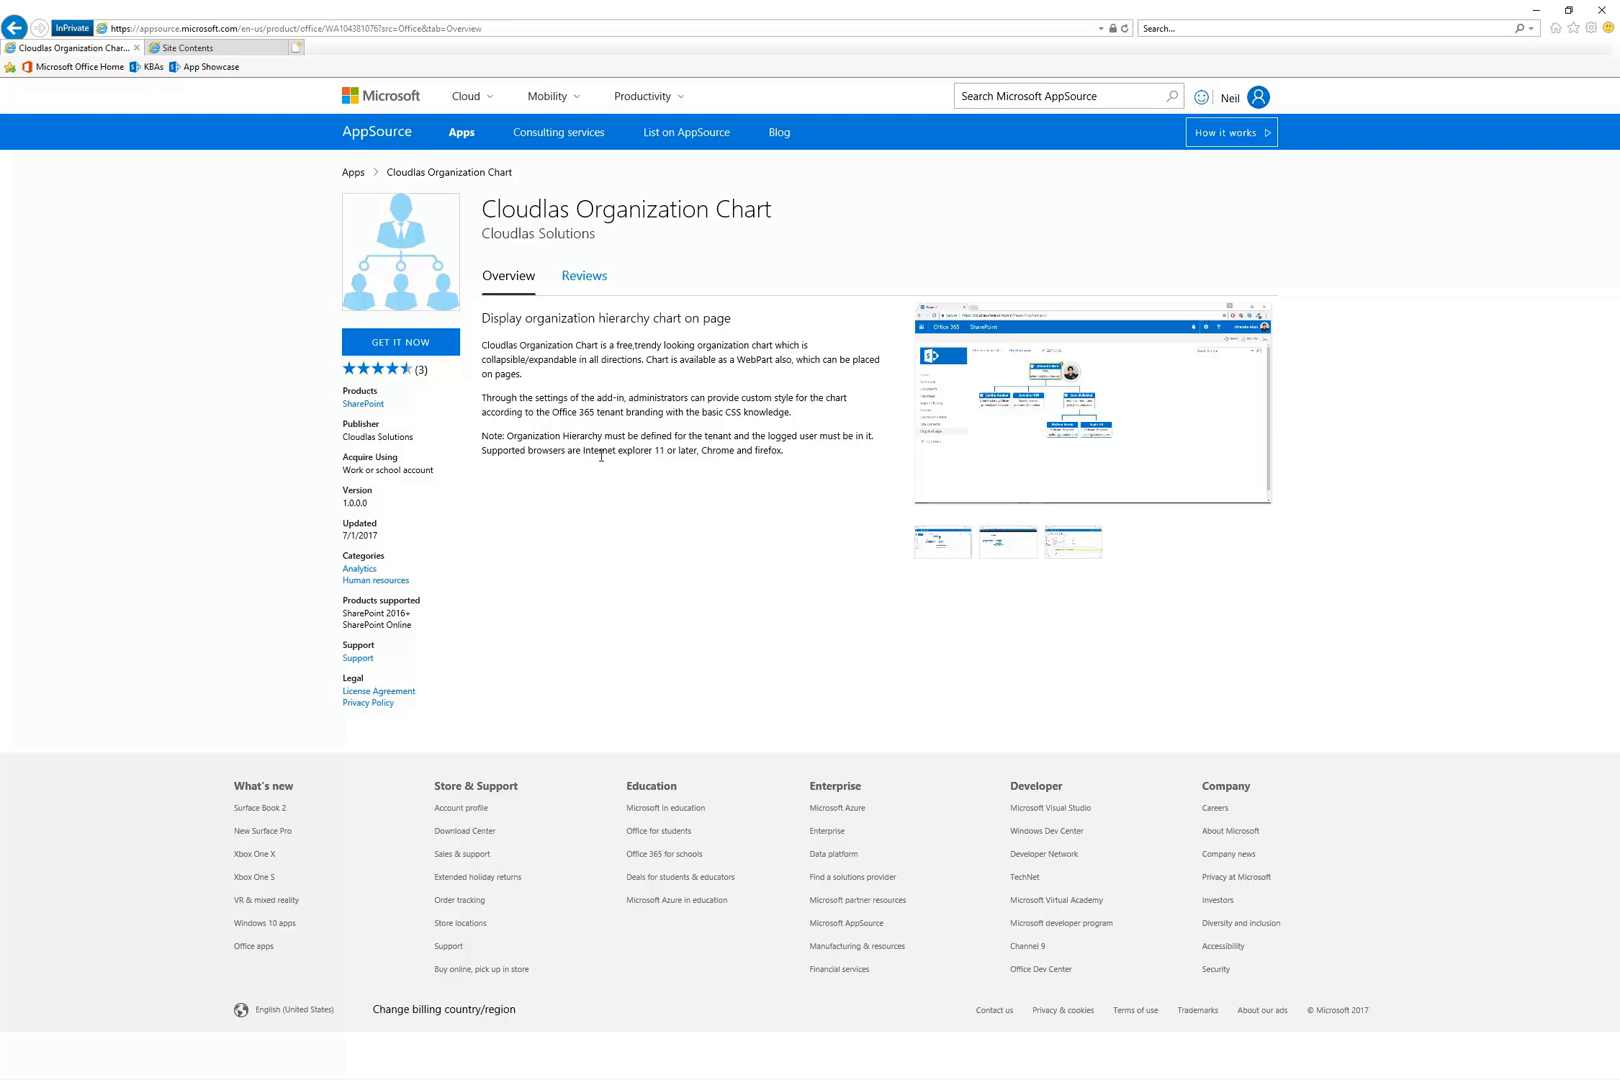
Enlarge and examine each of the three listing screenshots: the chart on a page, the full-page app, and the web part insertion
click(1050, 416)
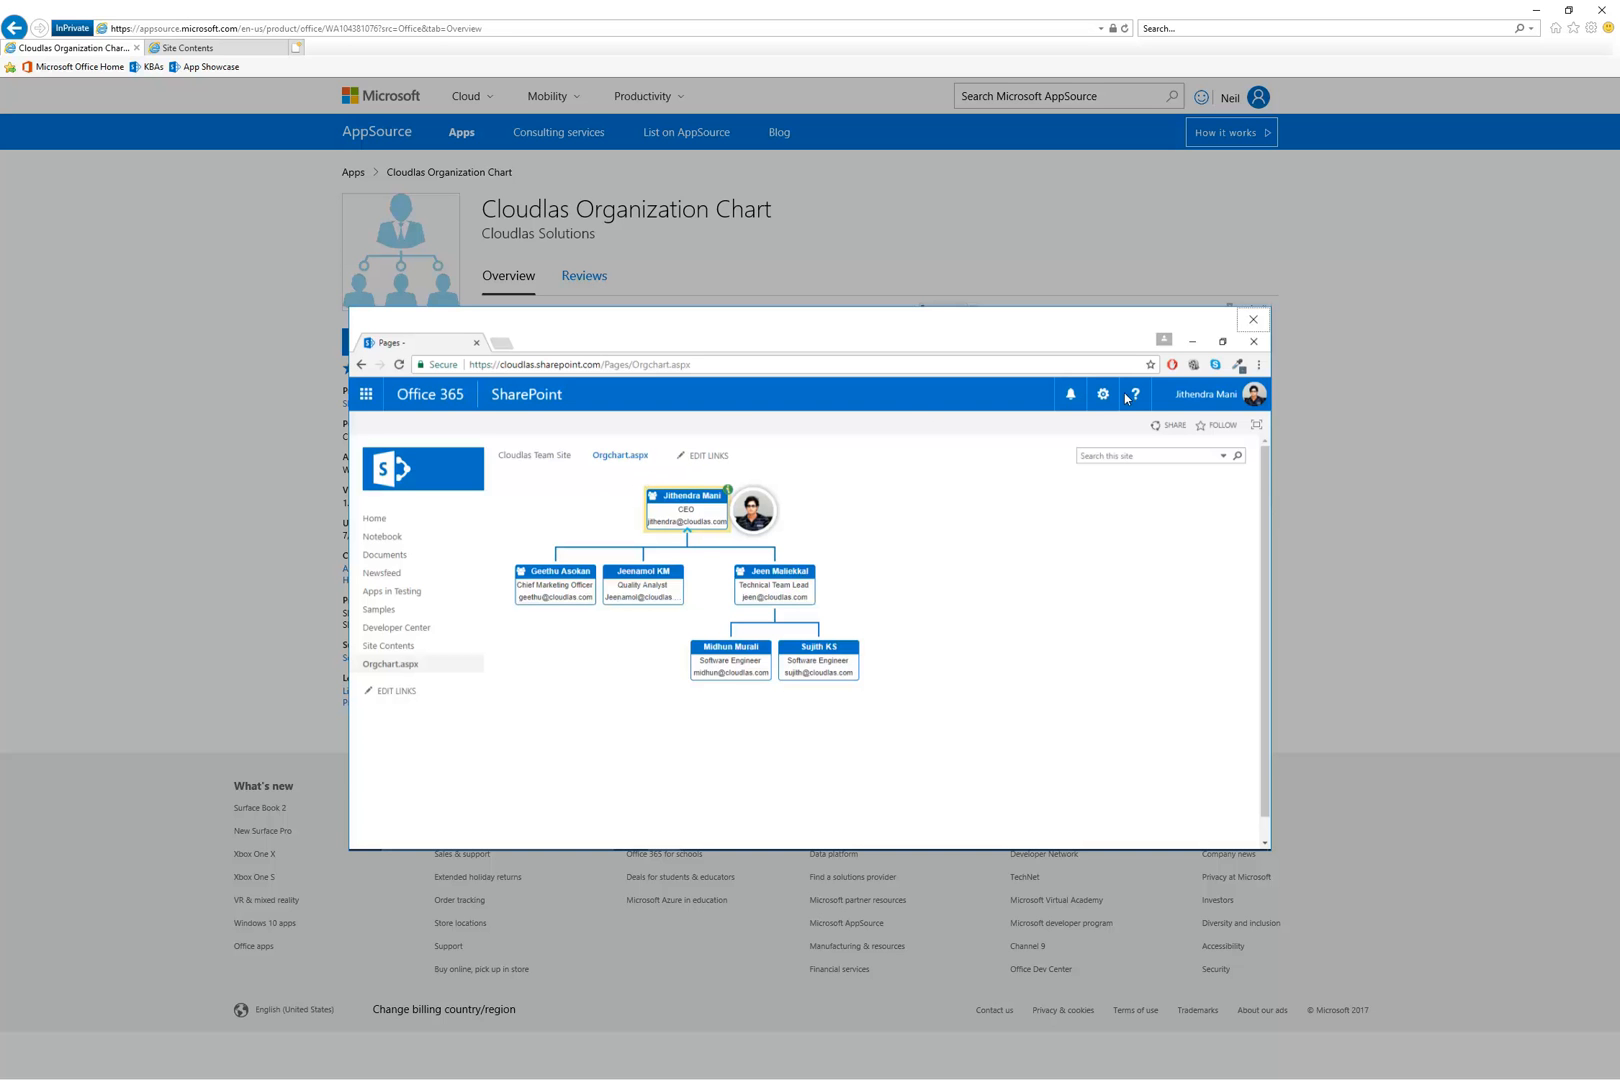
click(1253, 320)
click(1010, 545)
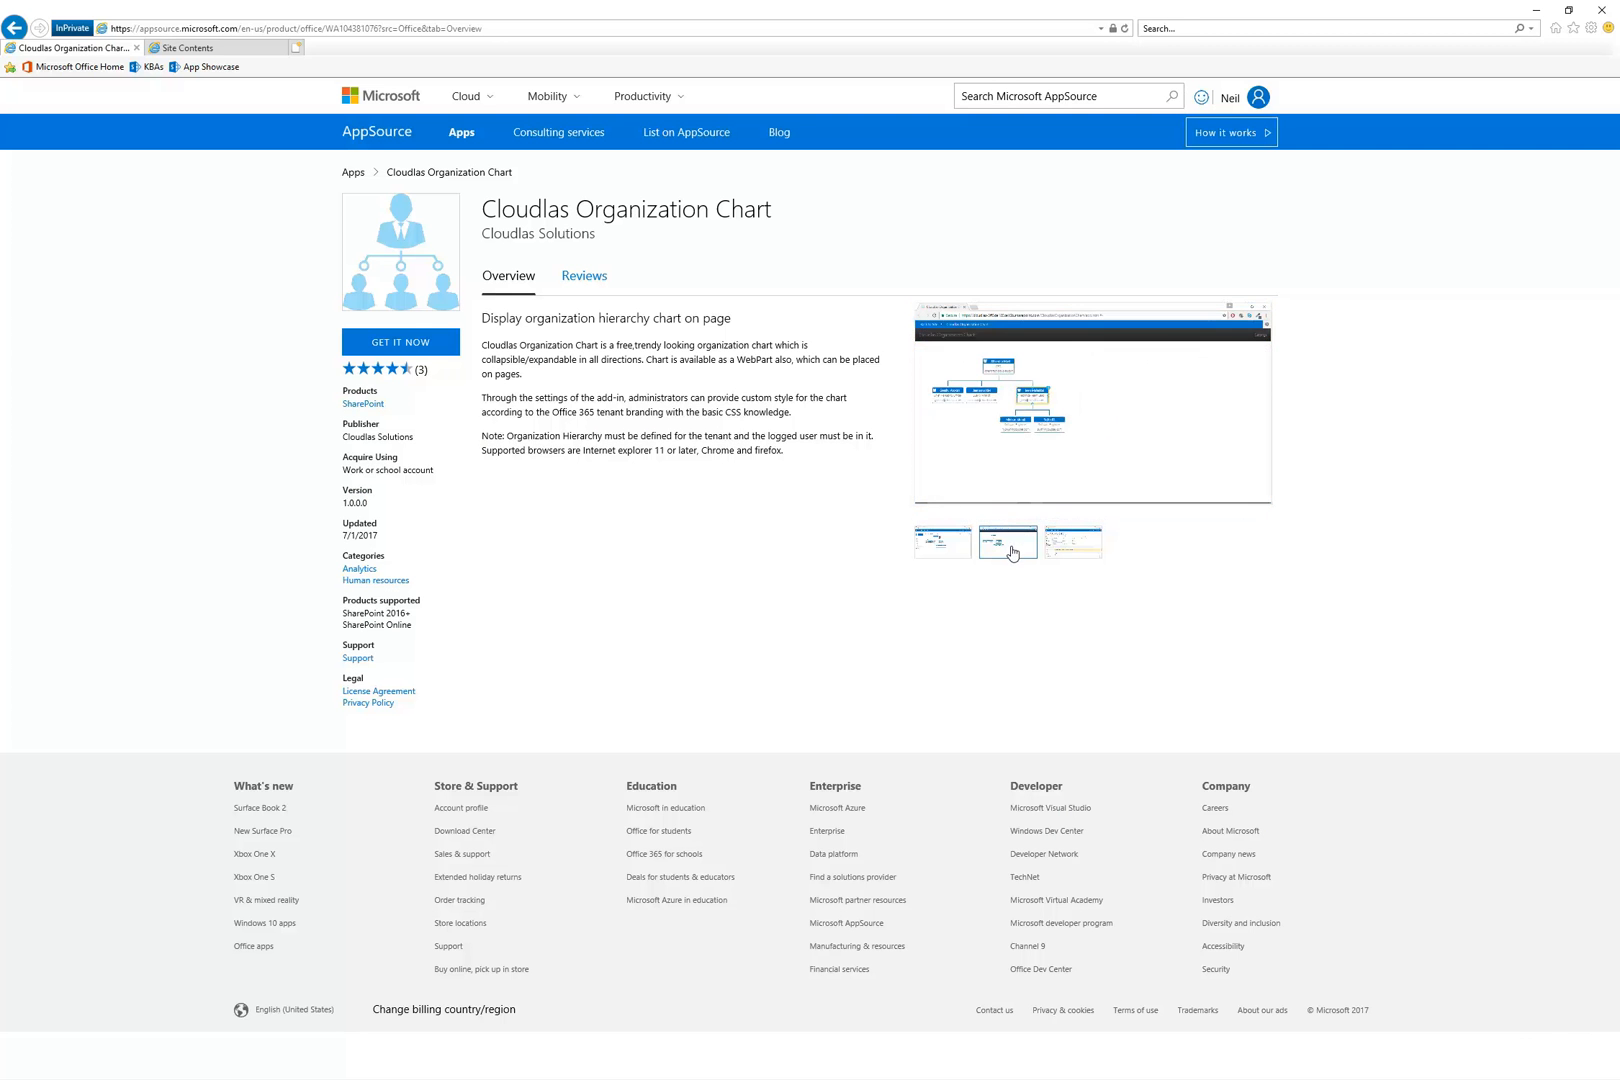
click(1079, 469)
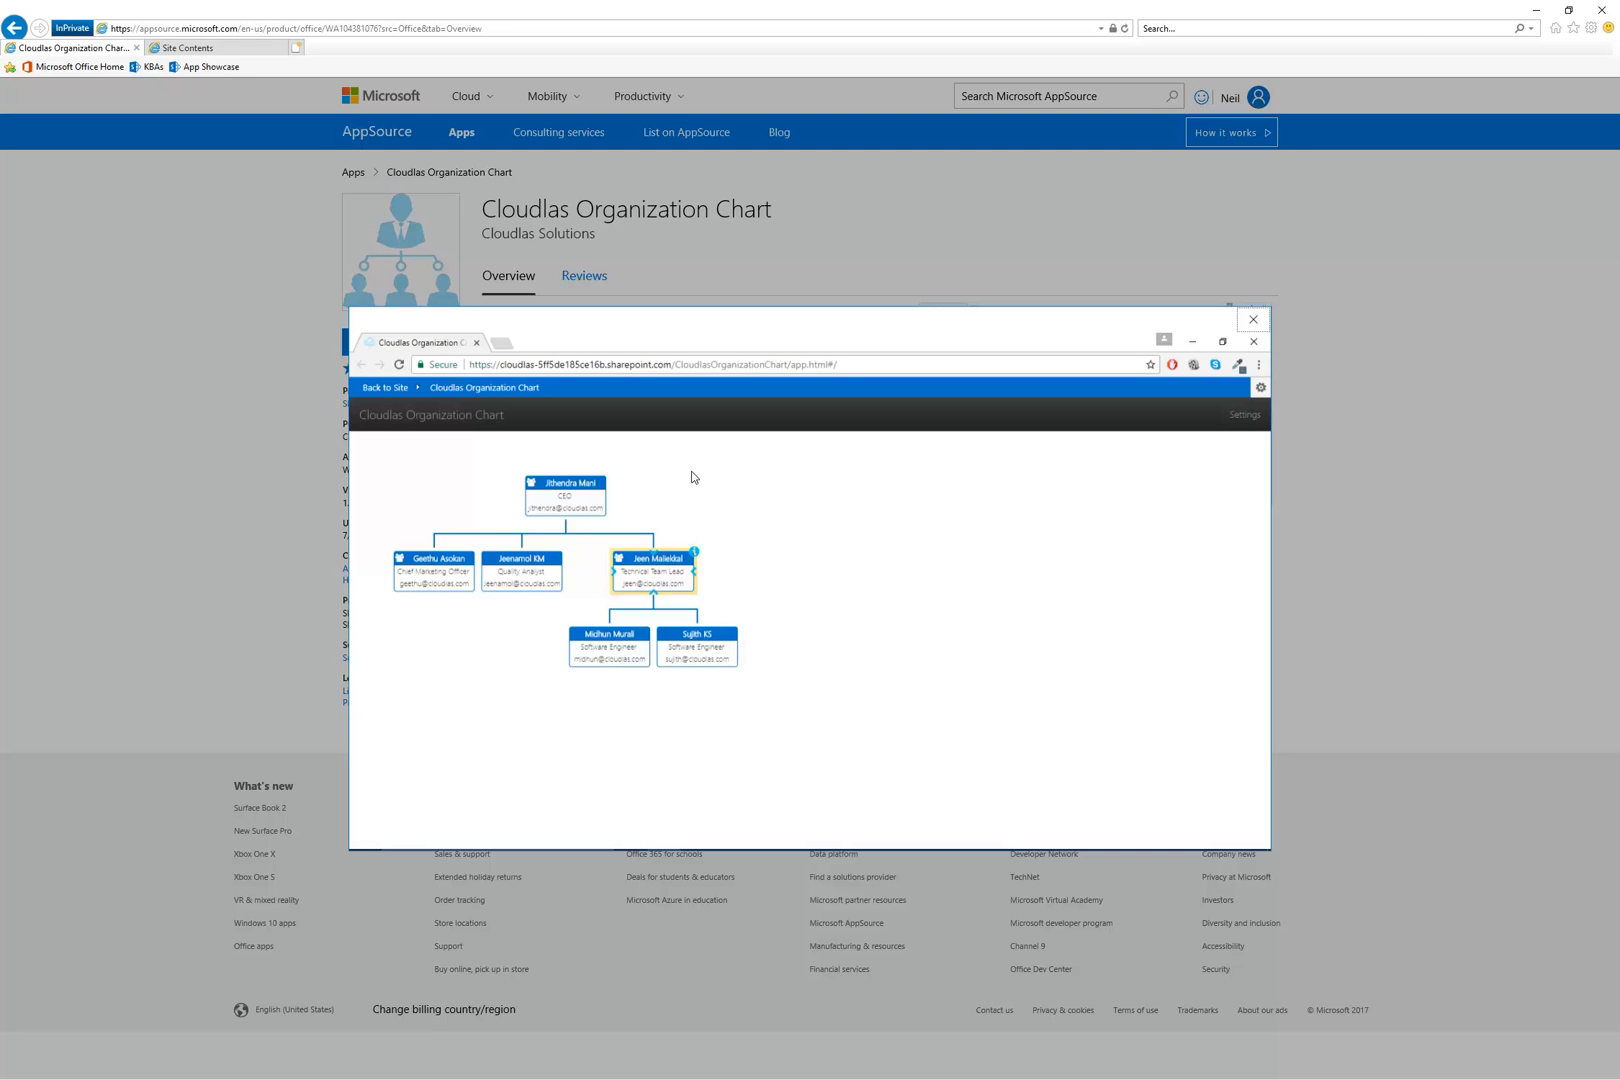
click(1253, 319)
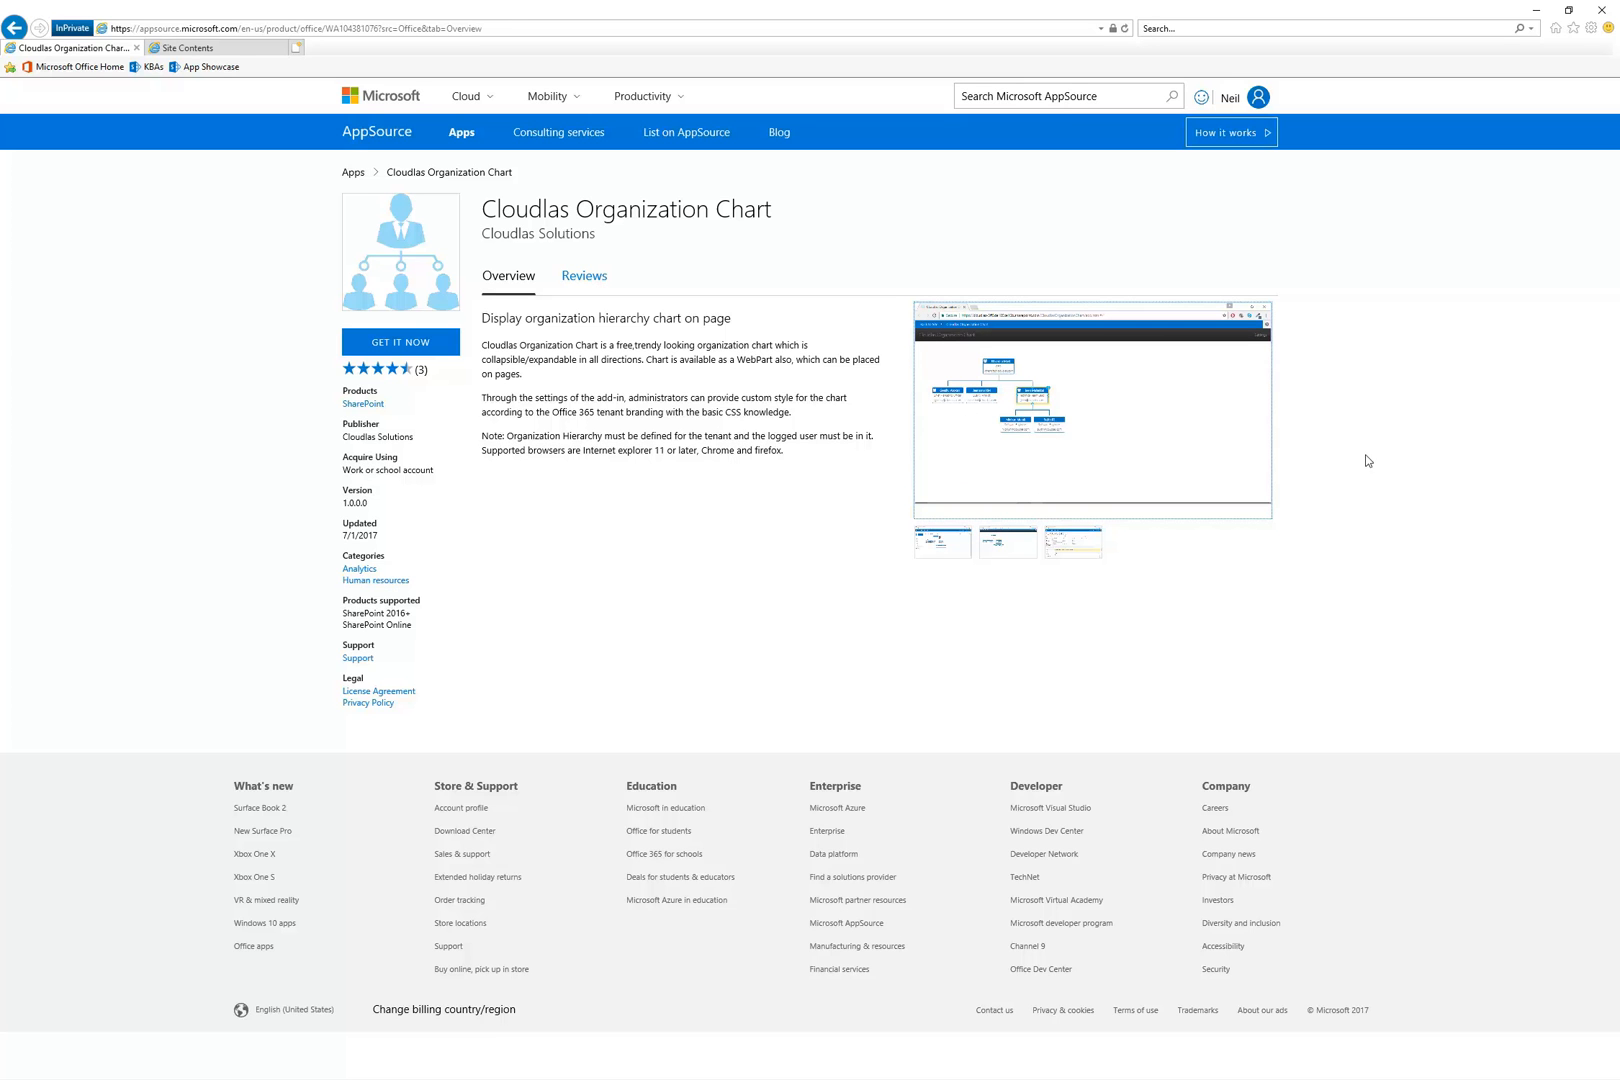
click(1107, 428)
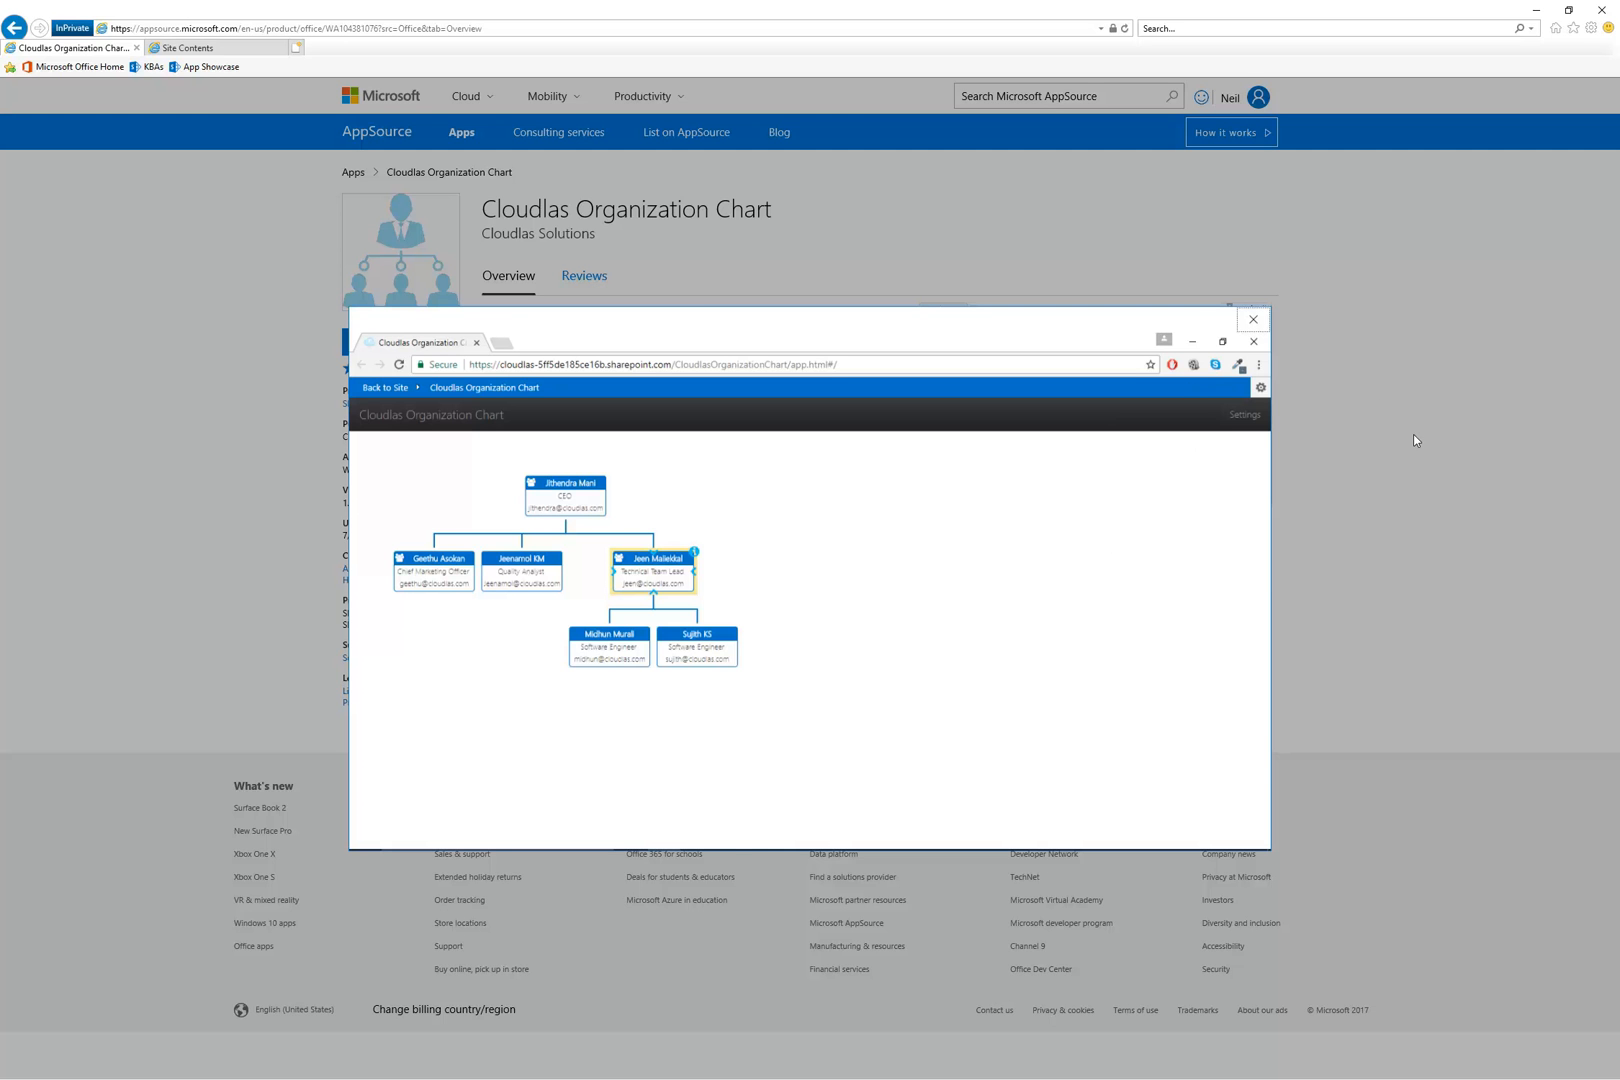
click(1390, 473)
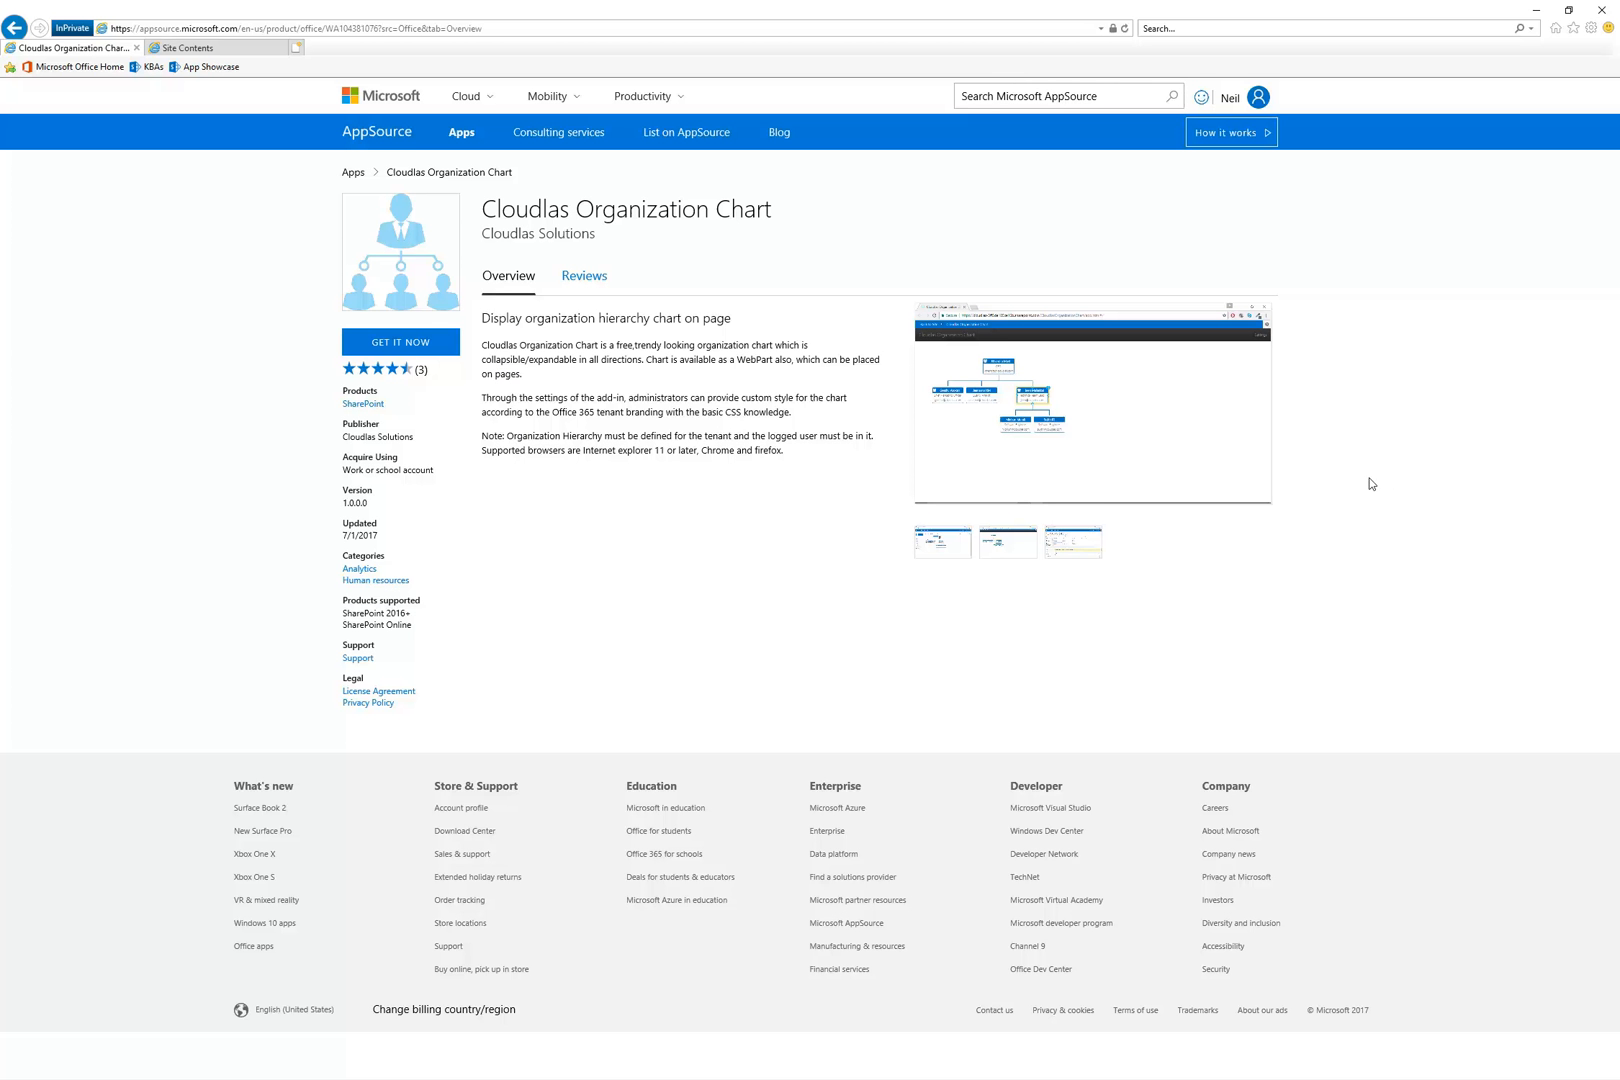
click(1080, 553)
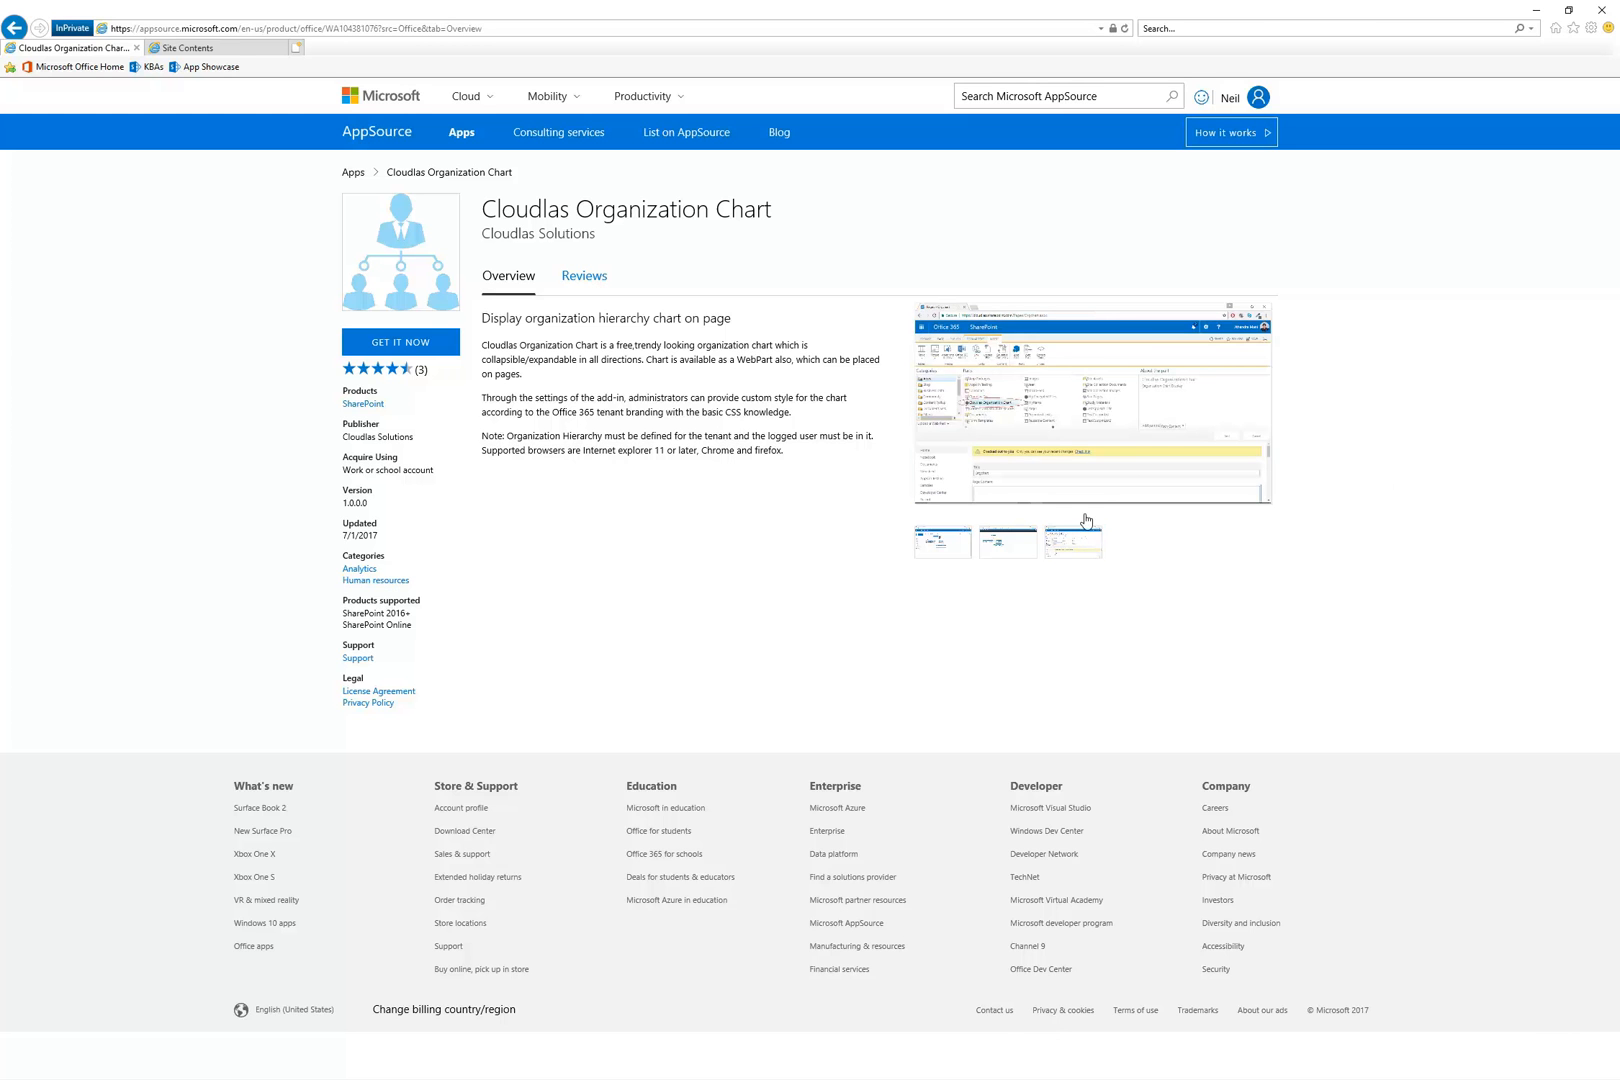
click(1129, 466)
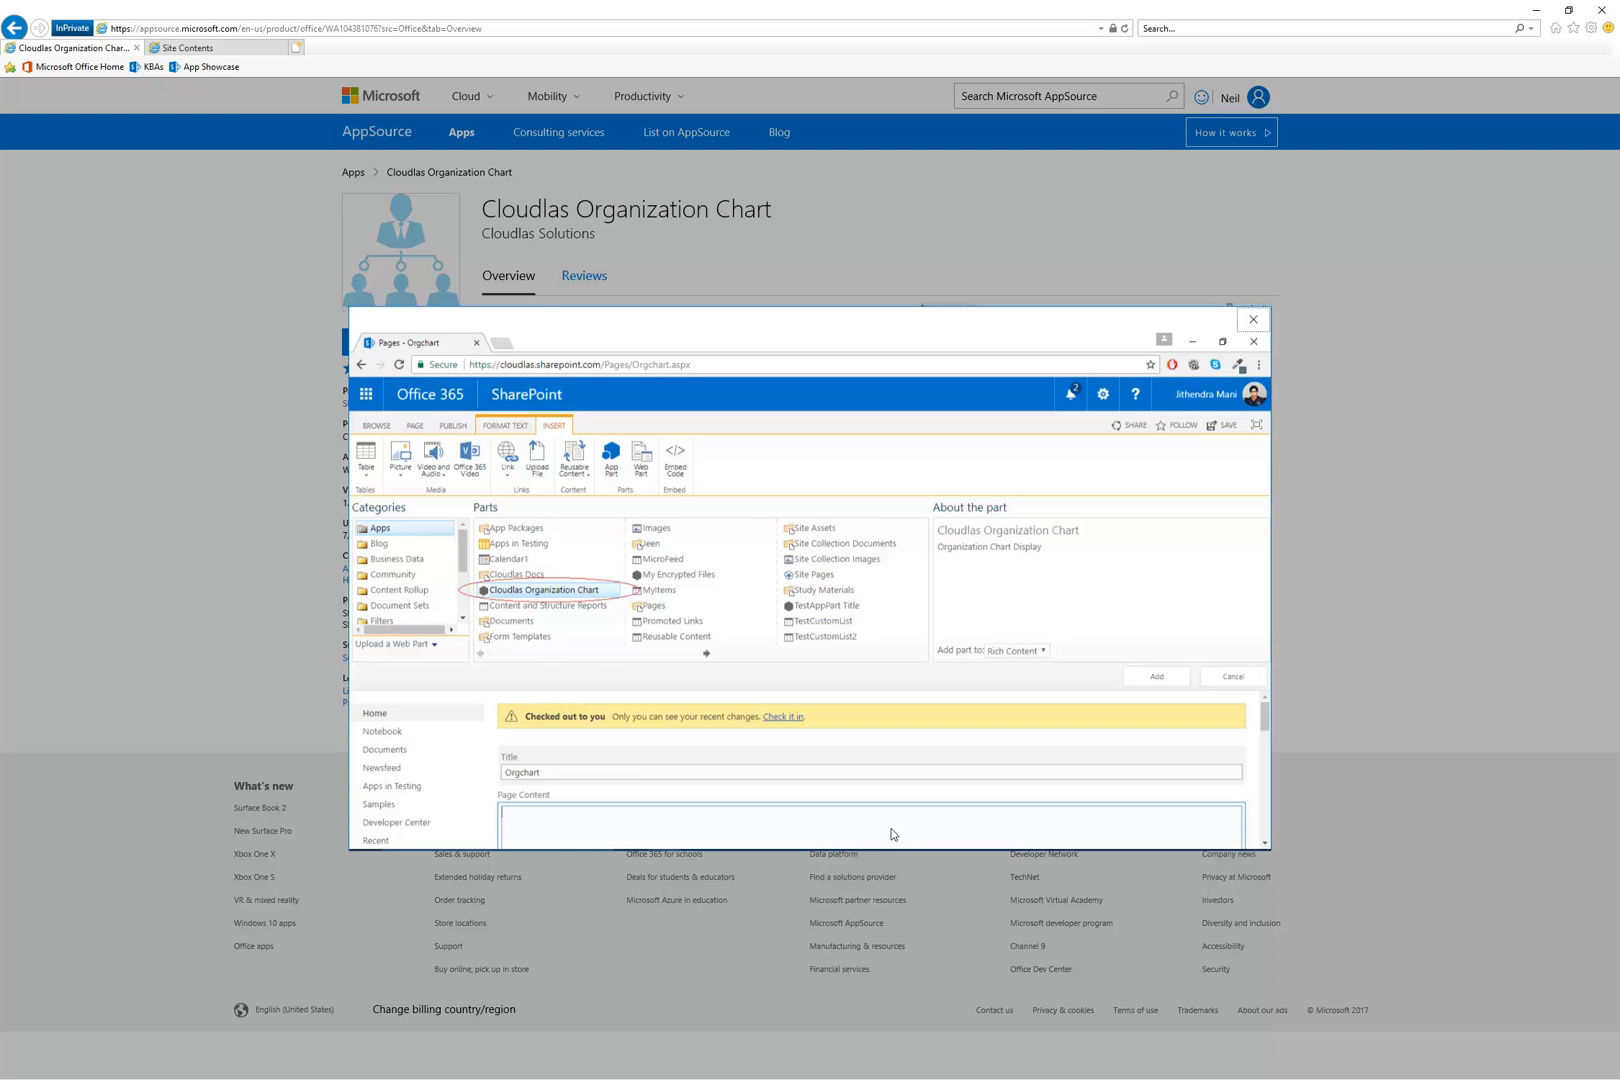
click(1254, 322)
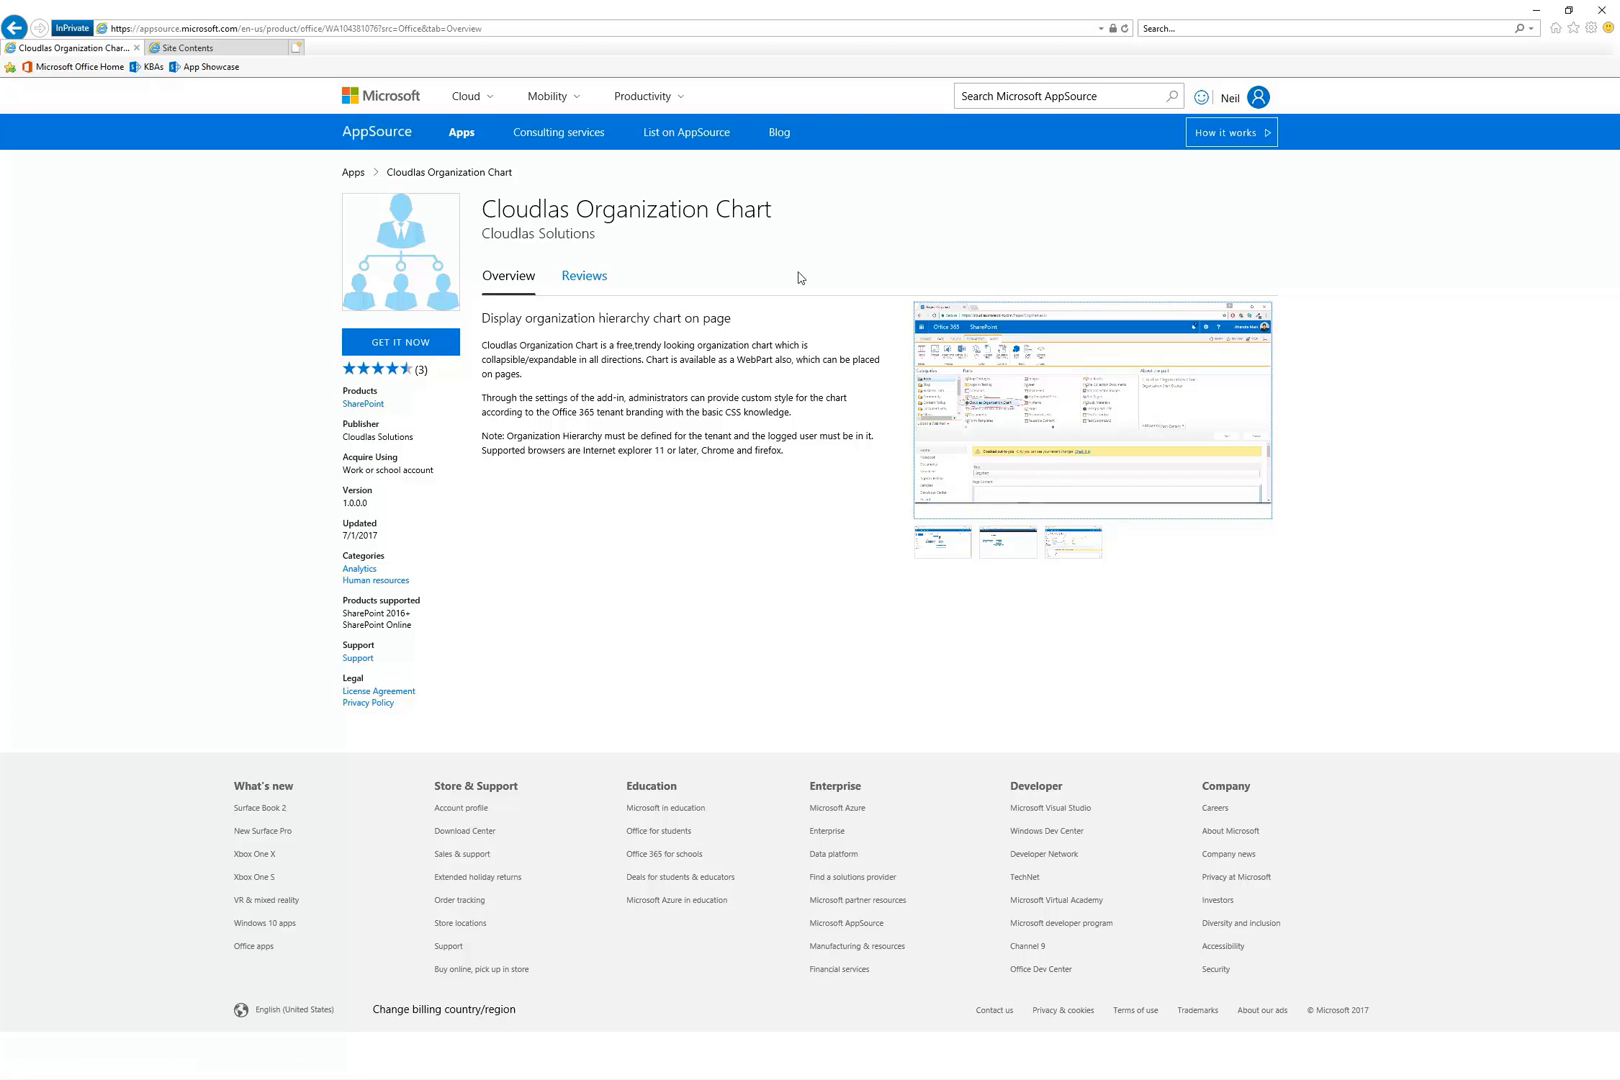
Launch the Cloudlas Organization Chart app from the App Showcase site contents and check its contact option
click(185, 47)
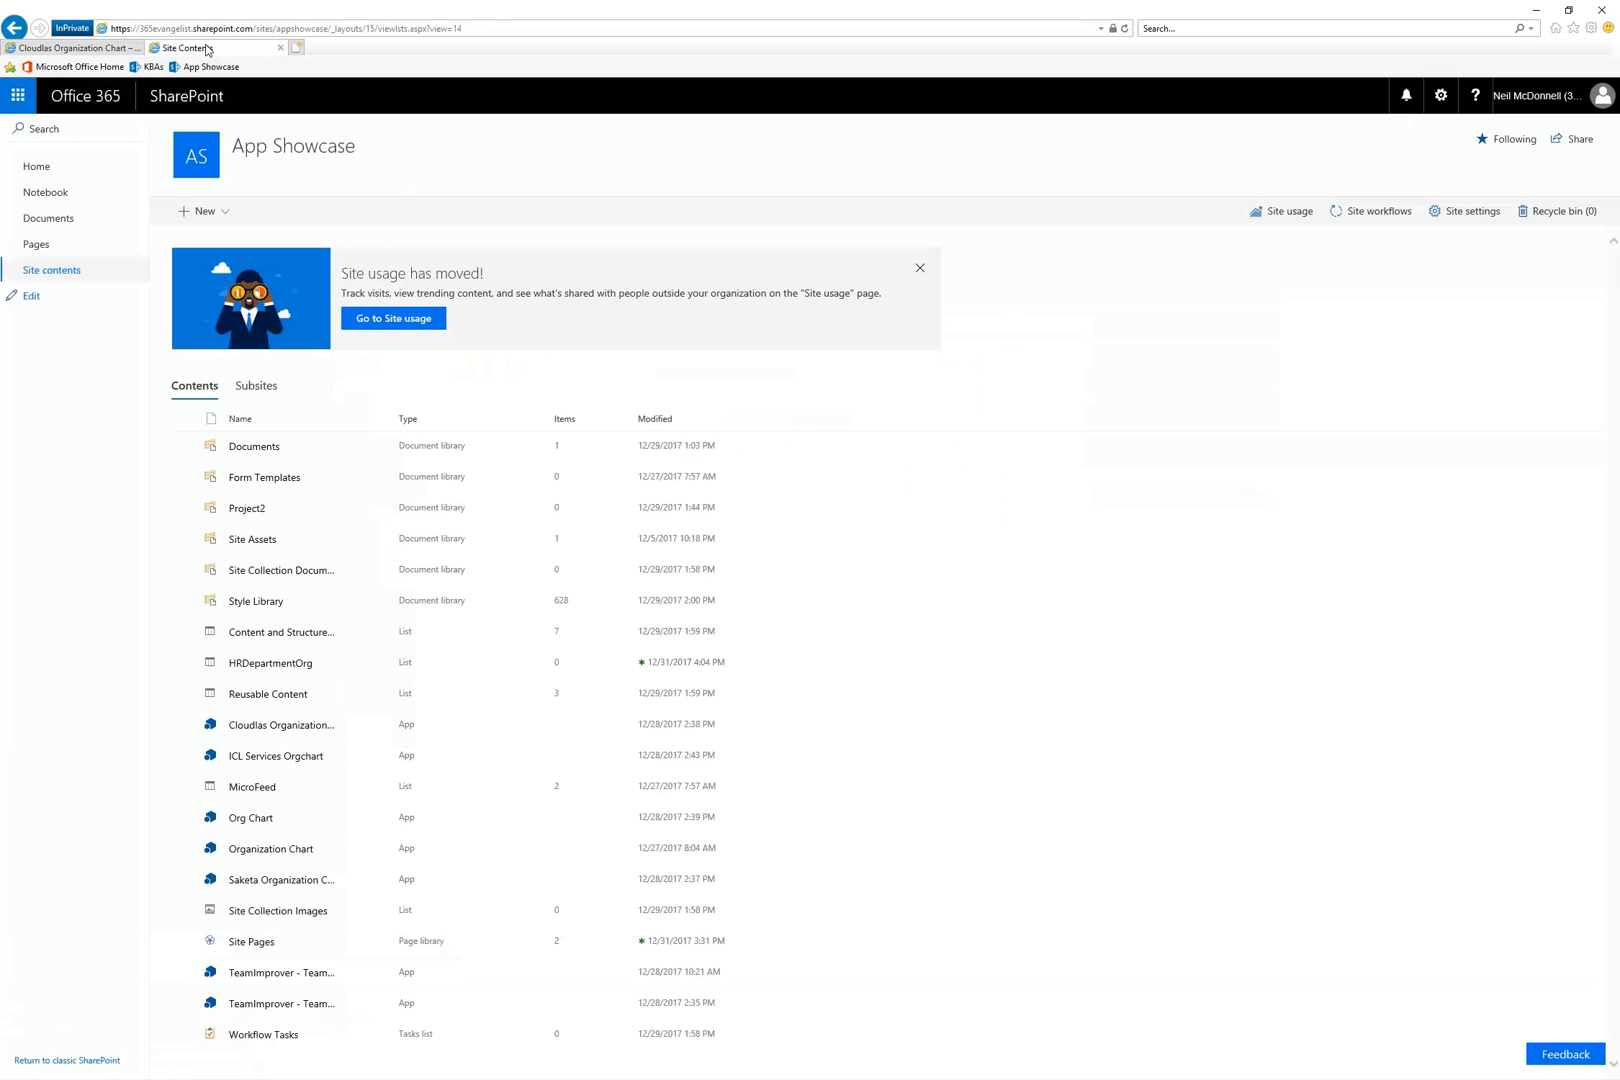
click(297, 733)
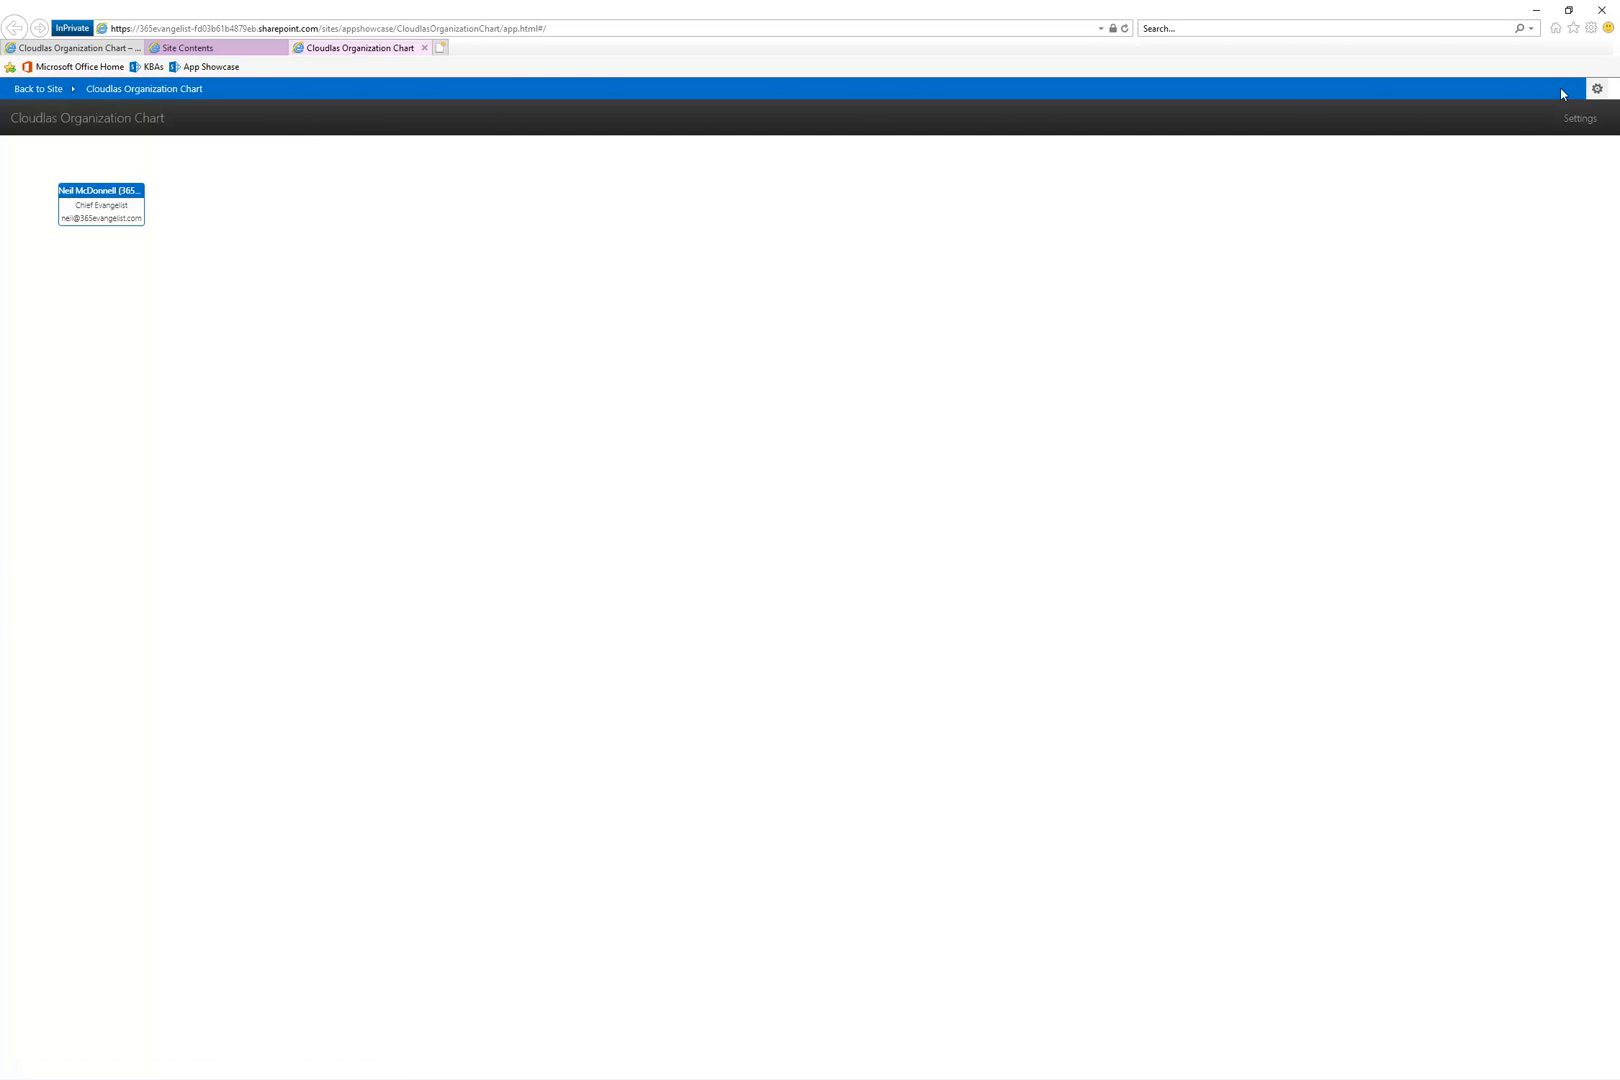
click(1597, 90)
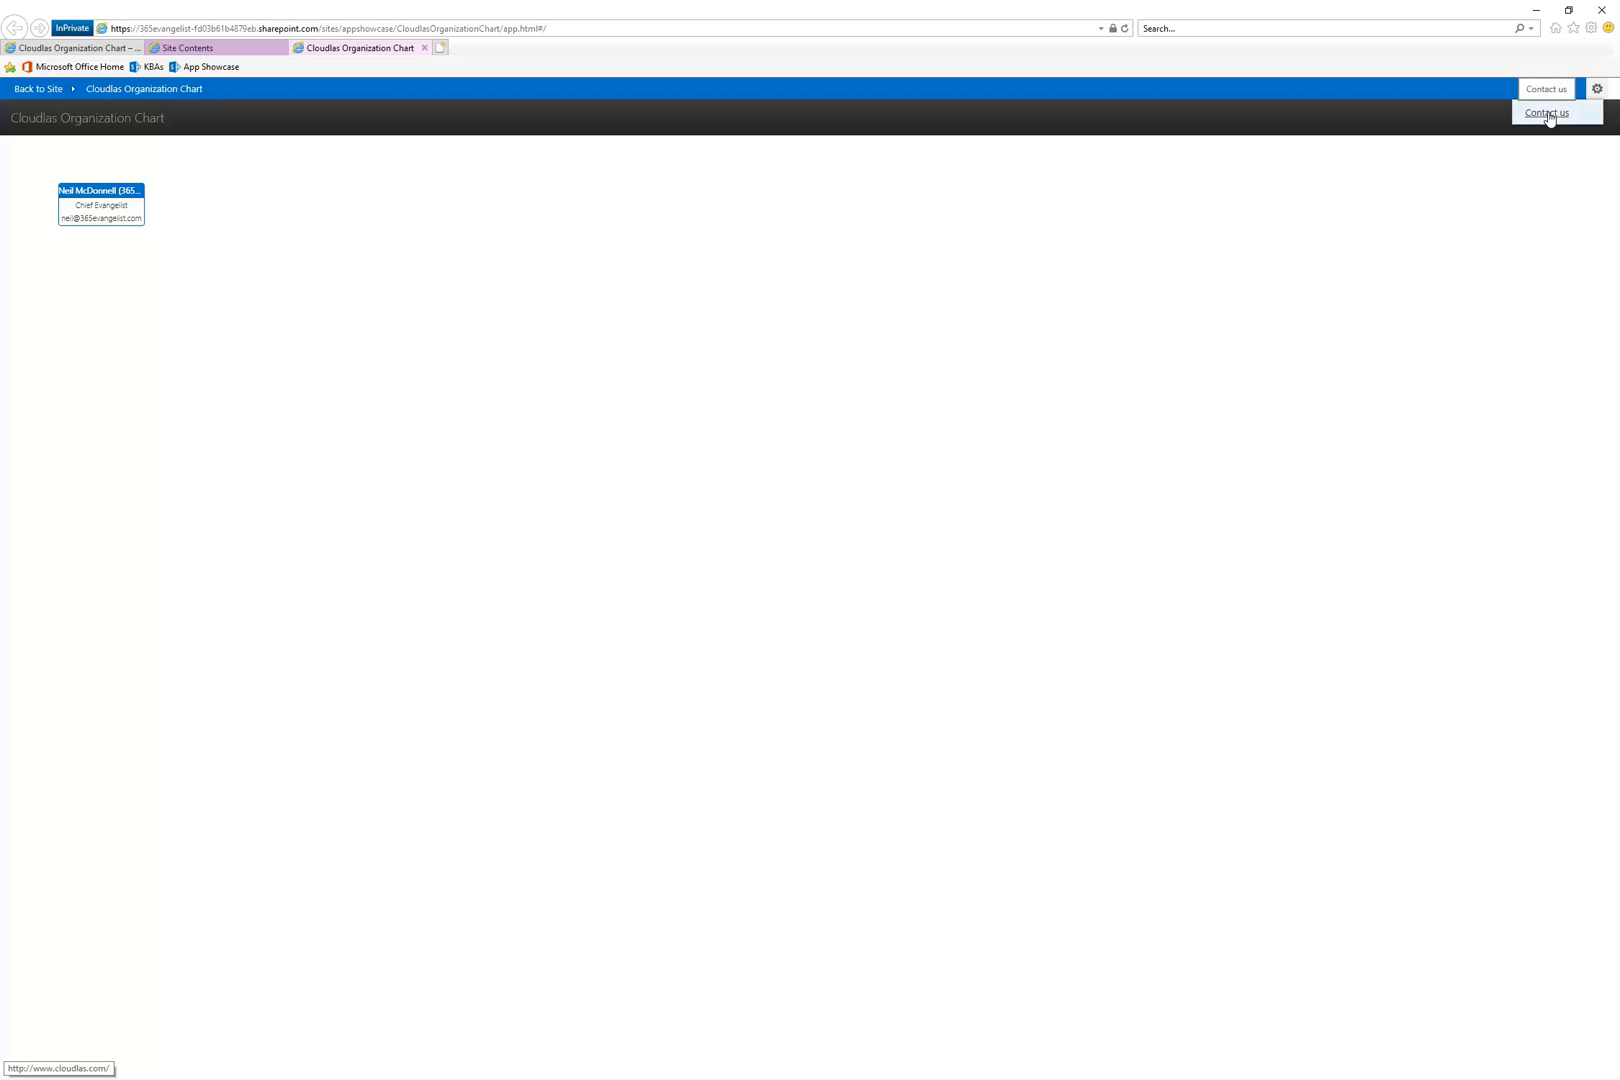
click(1597, 90)
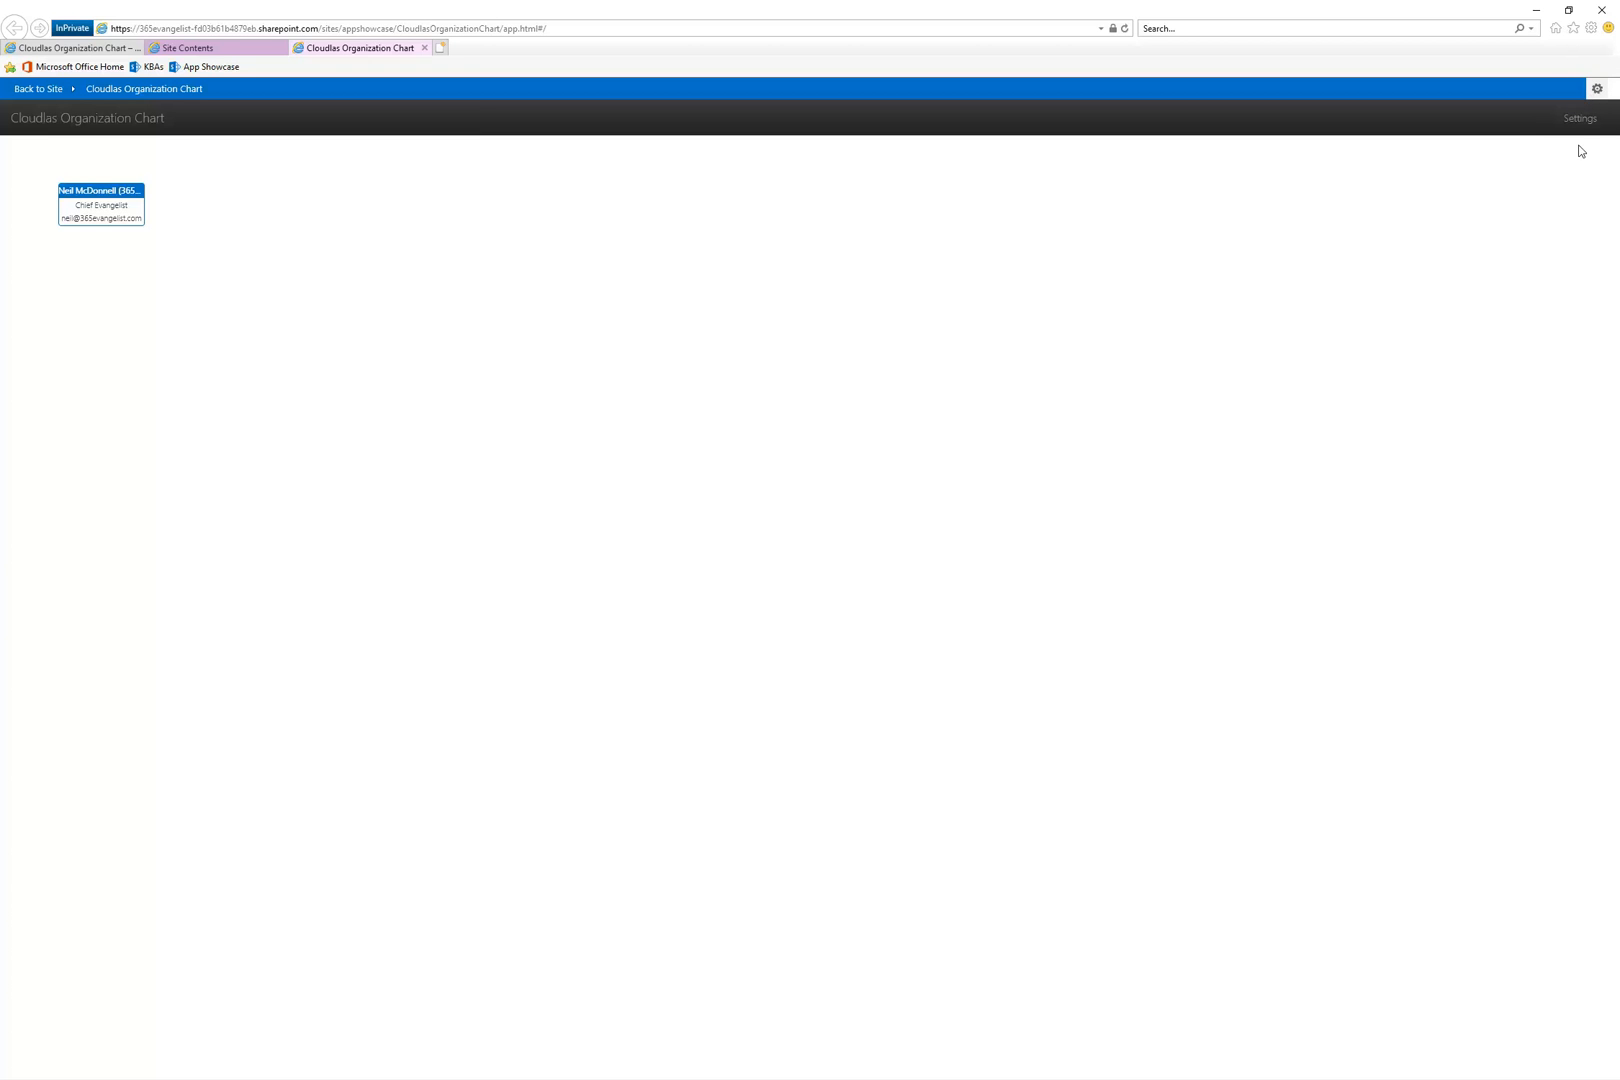
click(1597, 92)
Select the only person tile in the organization chart and toggle its profile photo on and off
click(101, 209)
click(145, 185)
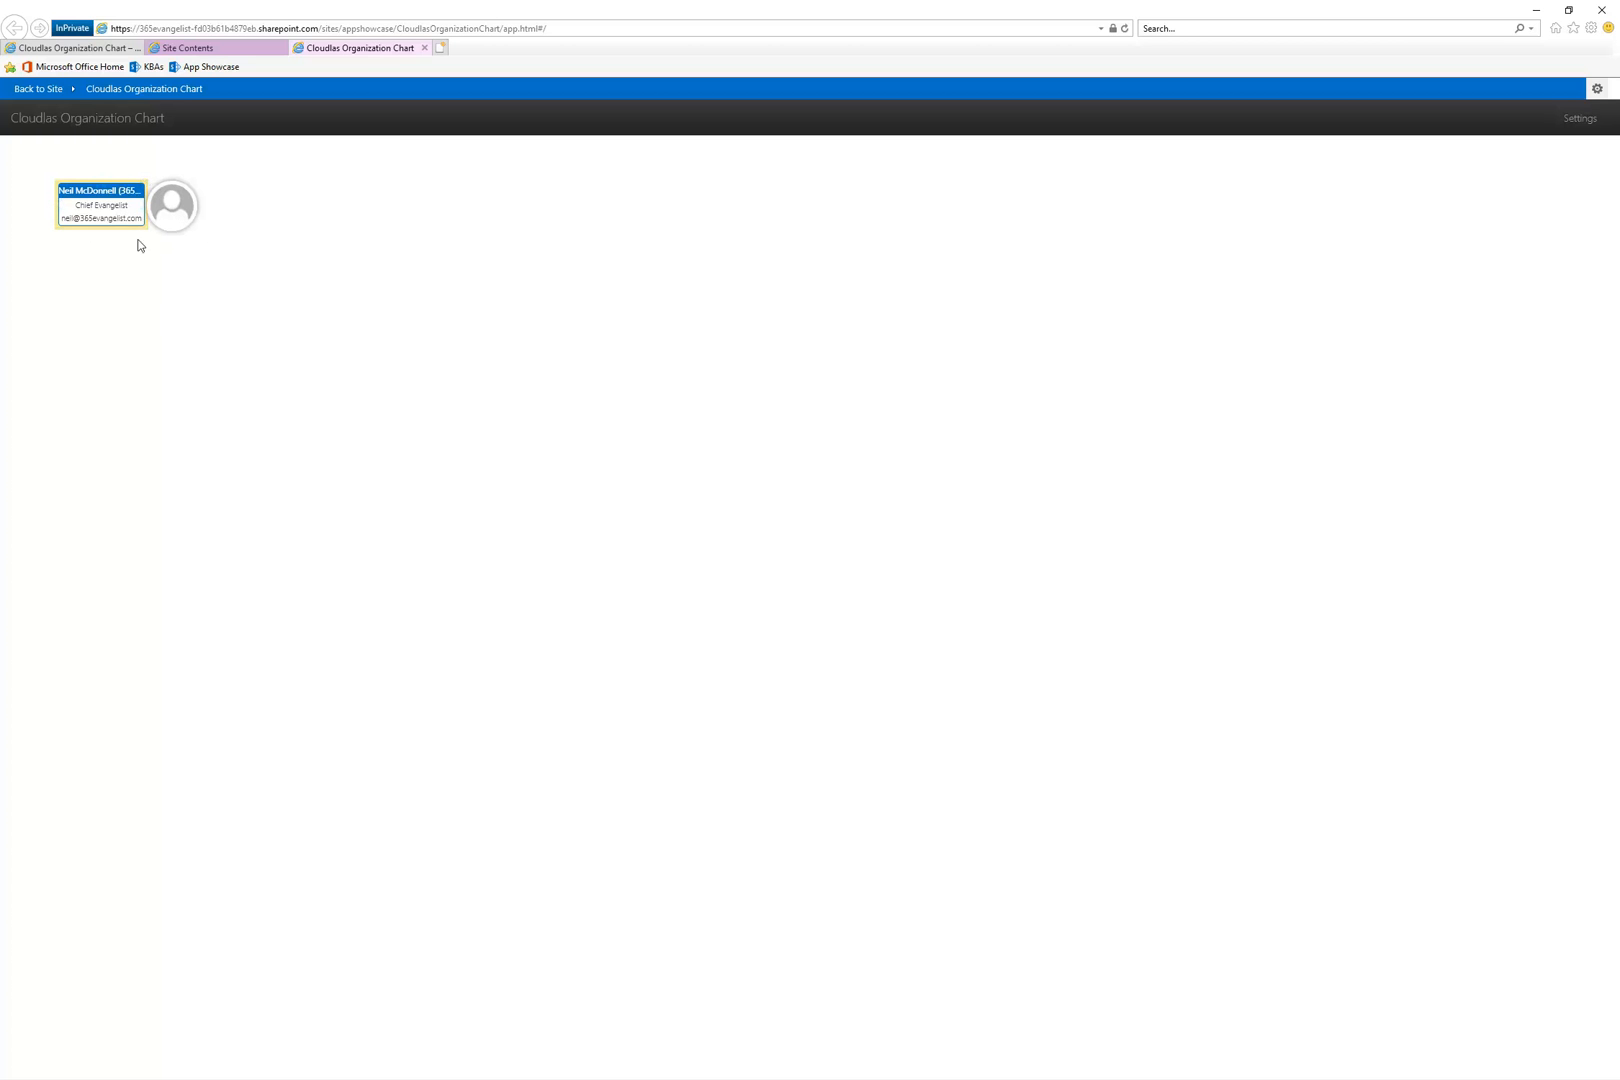
click(146, 185)
click(146, 186)
click(146, 184)
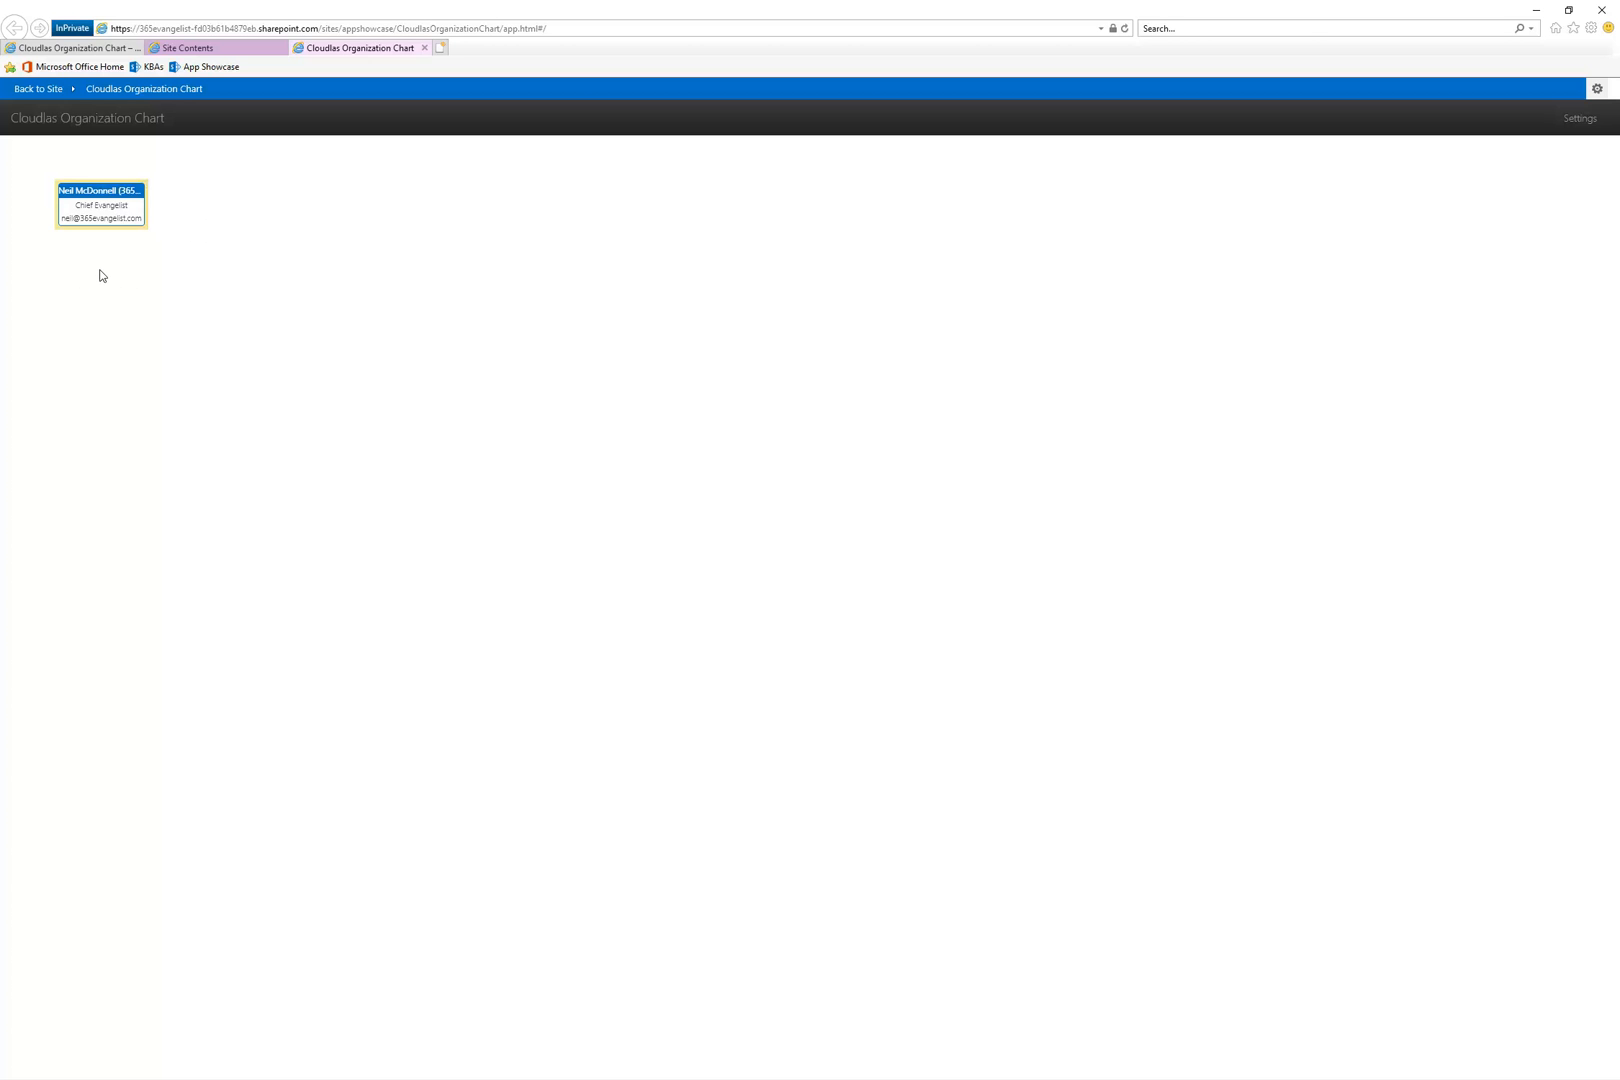
click(145, 184)
click(145, 184)
Examine the chart's portal title and theme style markup in the app settings, and leave without saving
click(1577, 122)
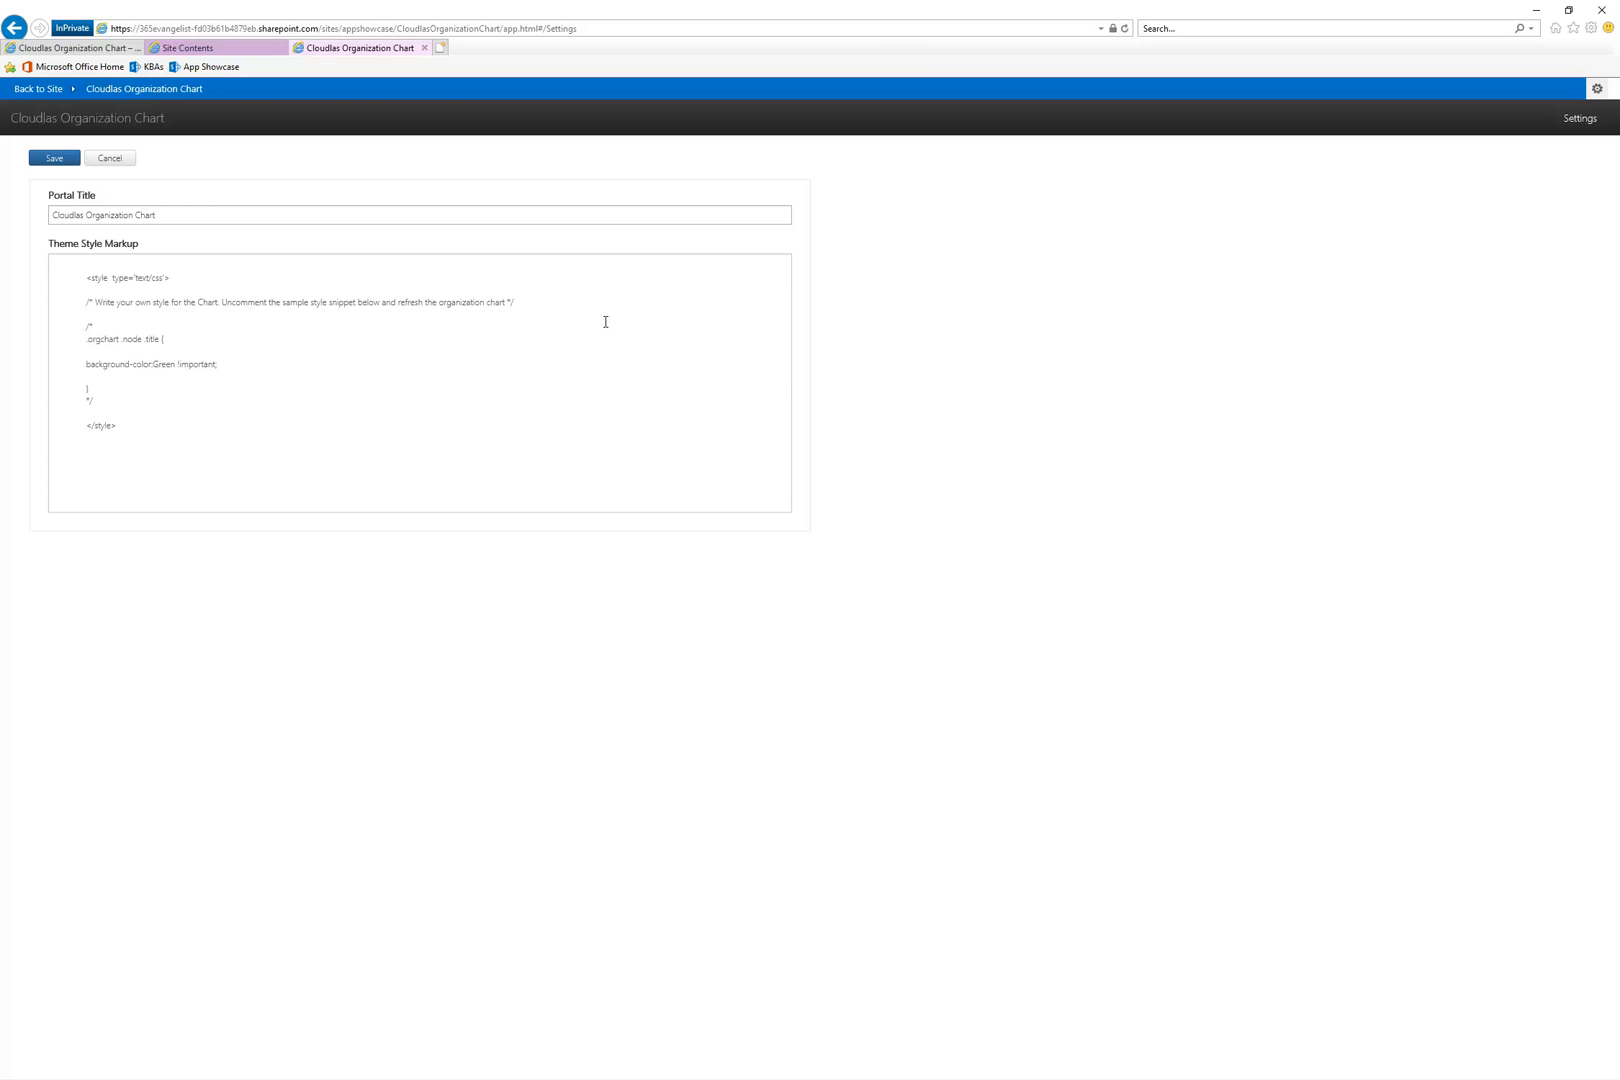
drag(141, 433, 61, 277)
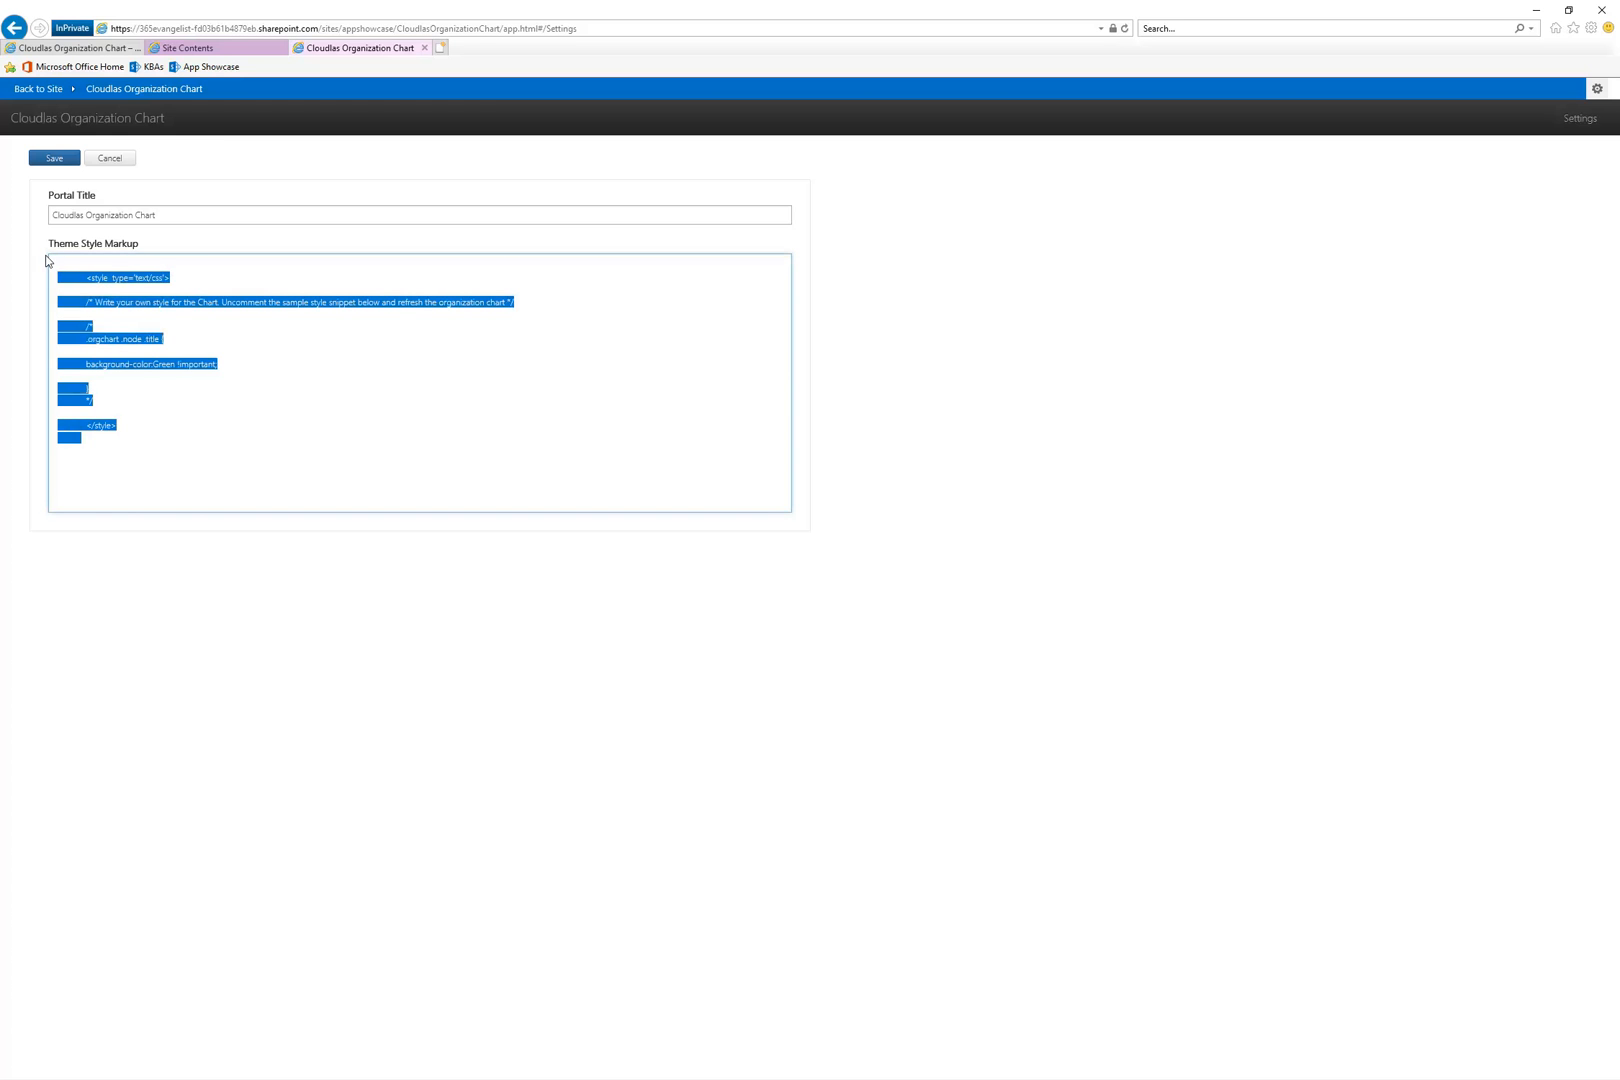
click(330, 352)
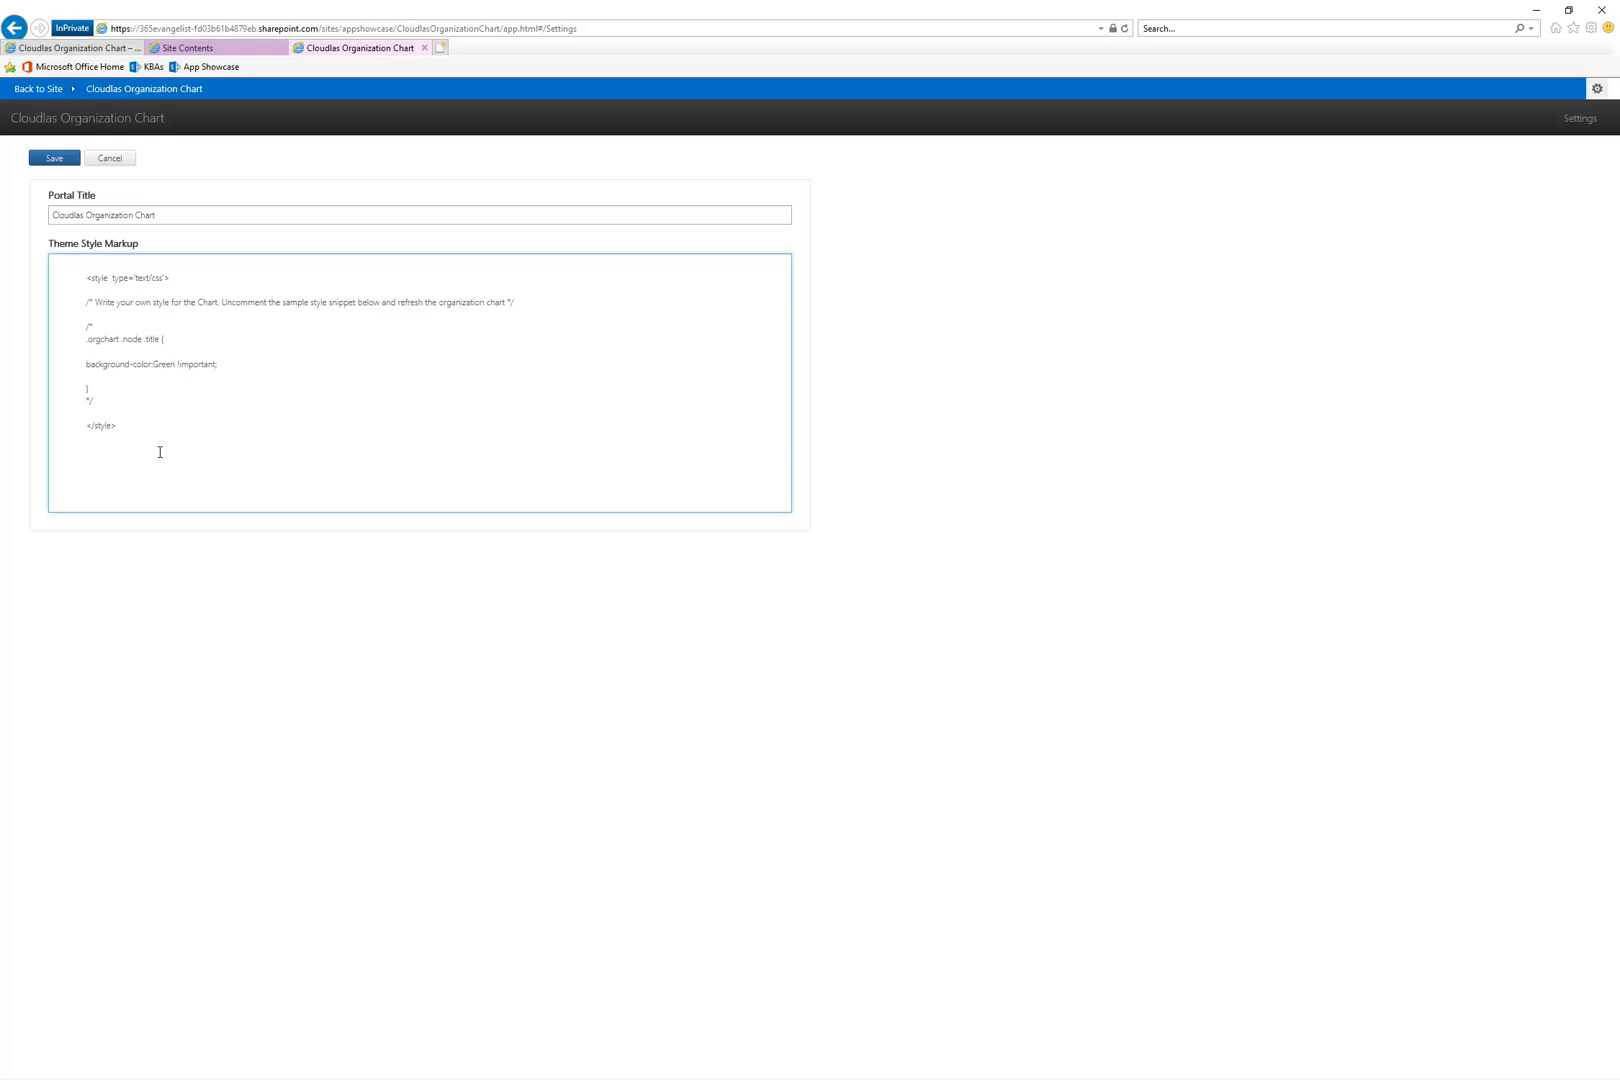
click(113, 160)
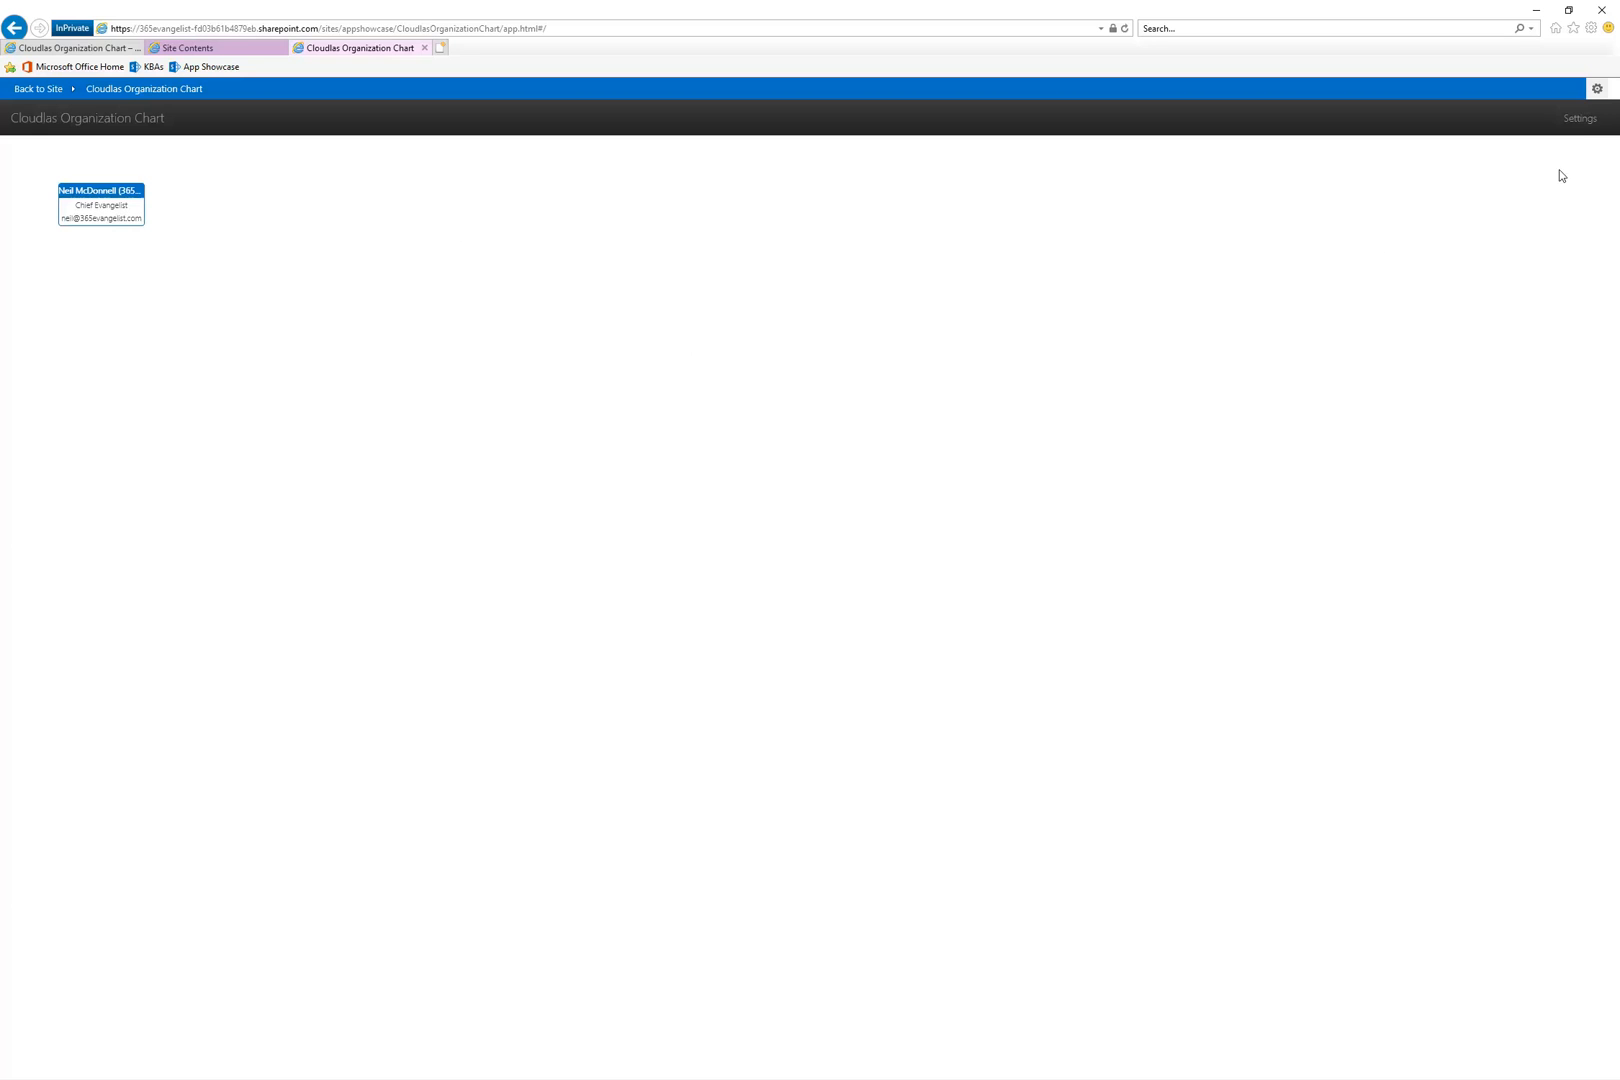
Review the sample style snippet in the app settings again, cancel, and return to the add-in's AppSource listing
mouse_move(95, 205)
click(1583, 120)
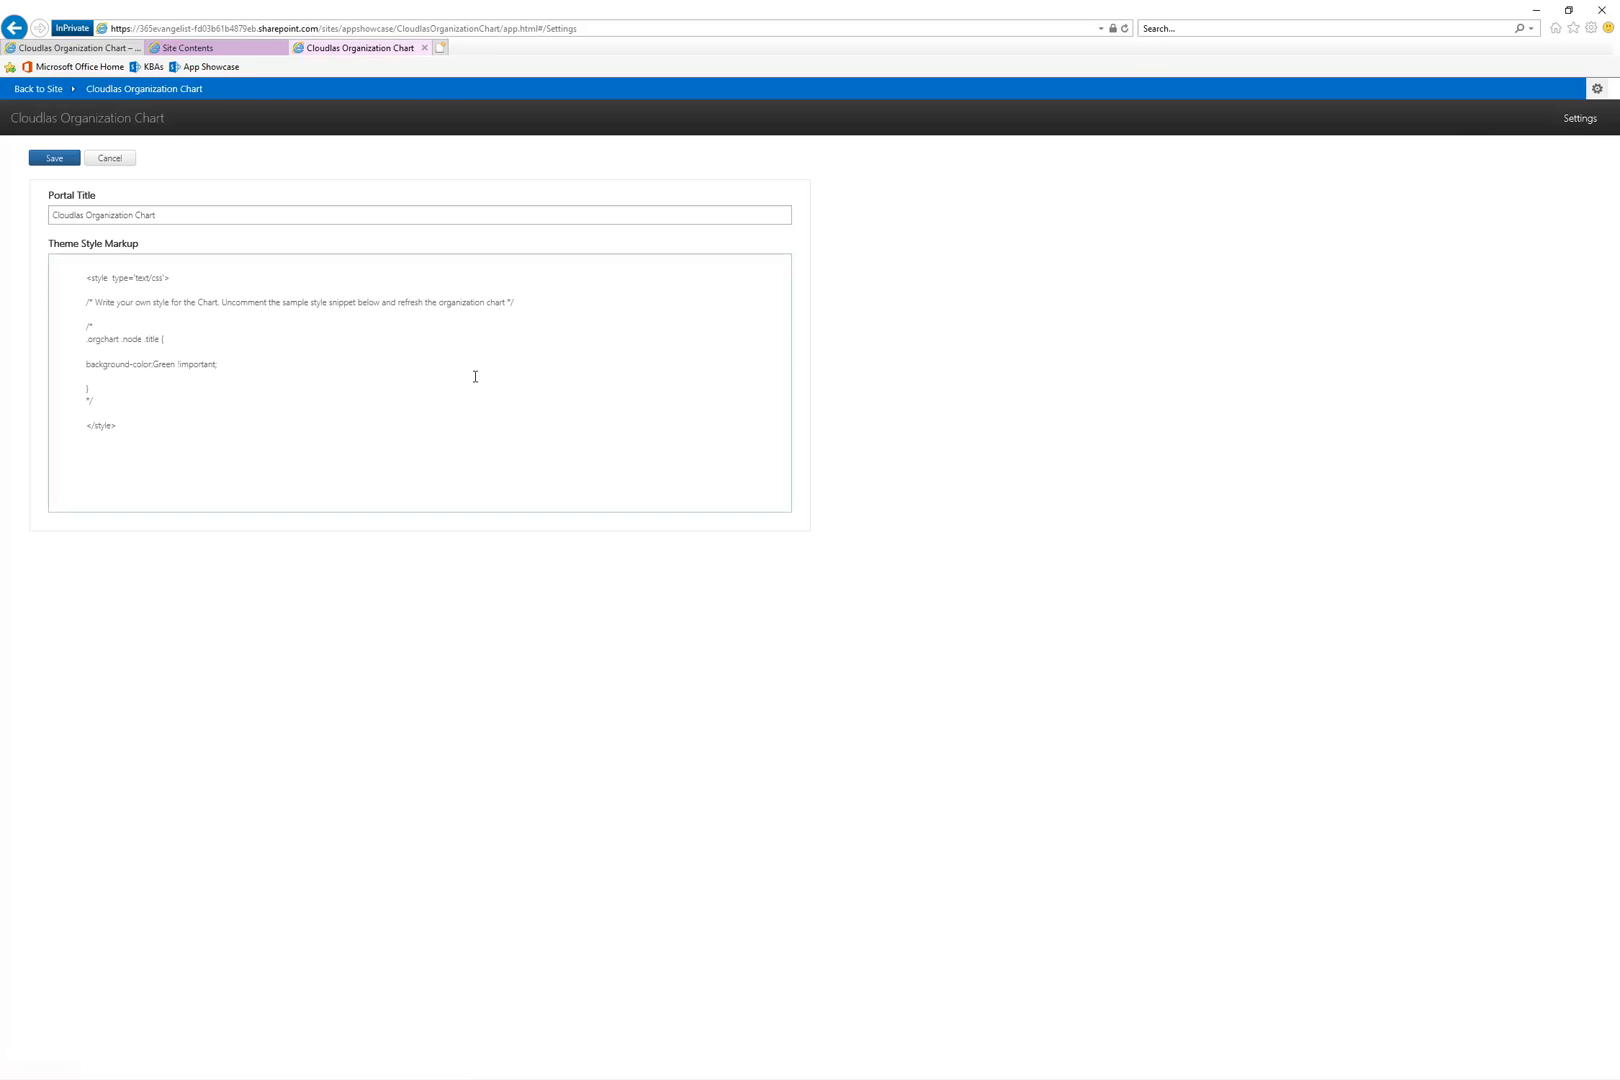
click(125, 158)
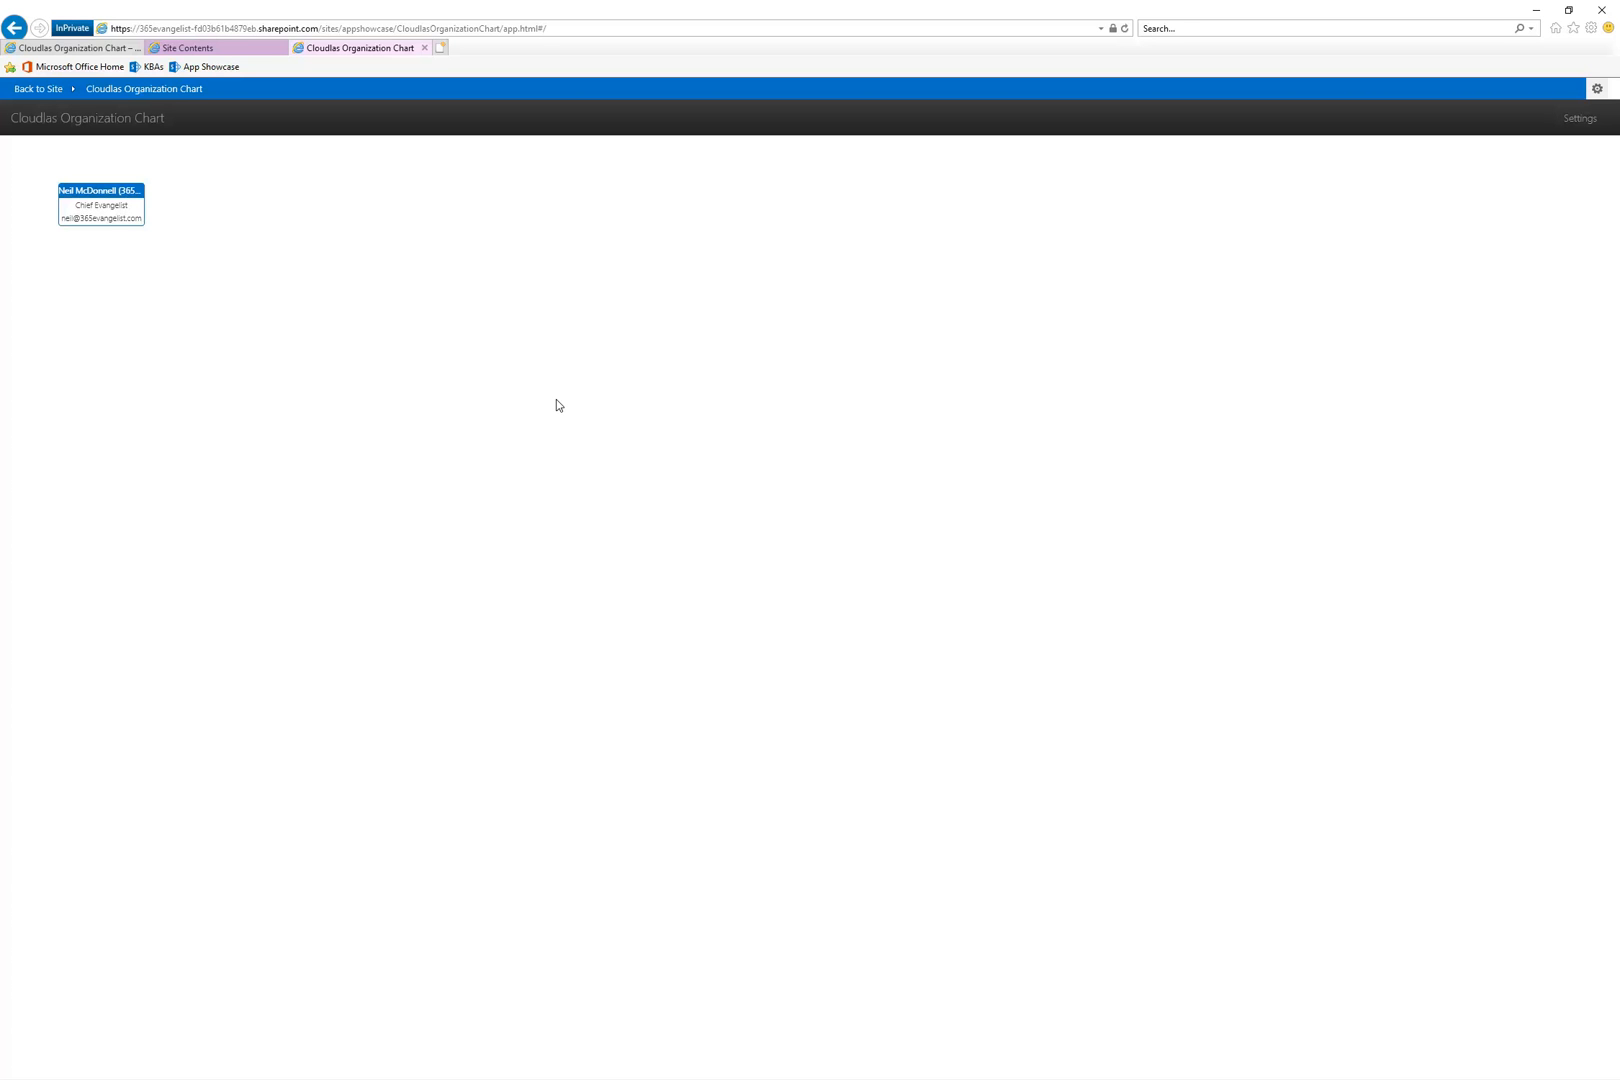
click(75, 50)
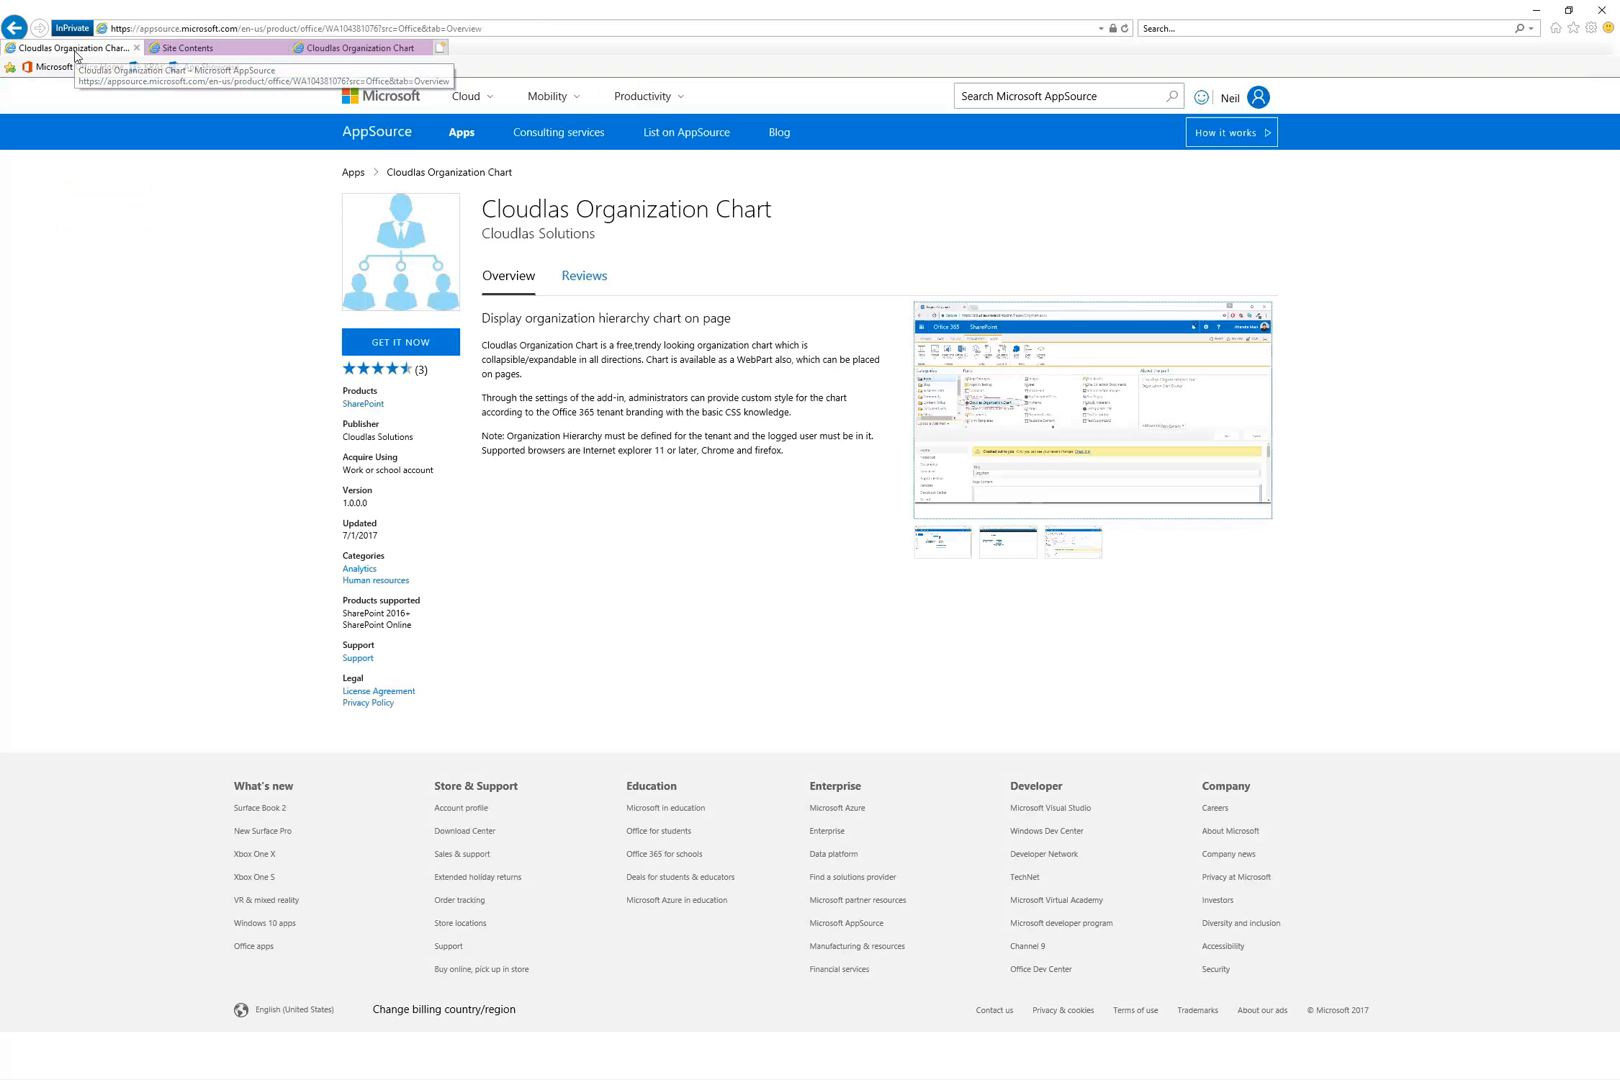